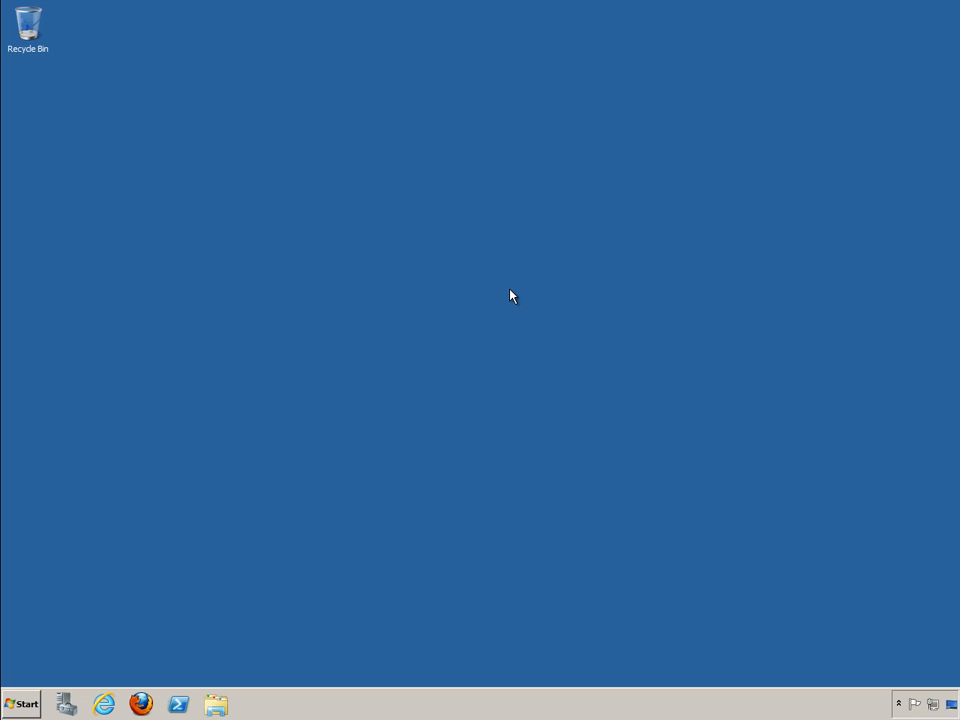
- Open SQL Server Management Studio from Microsoft SQL Server 2012 and connect to the SERVER1 Database Engine with Windows Authentication
{"action": "left_click", "coordinate": [33, 700]}
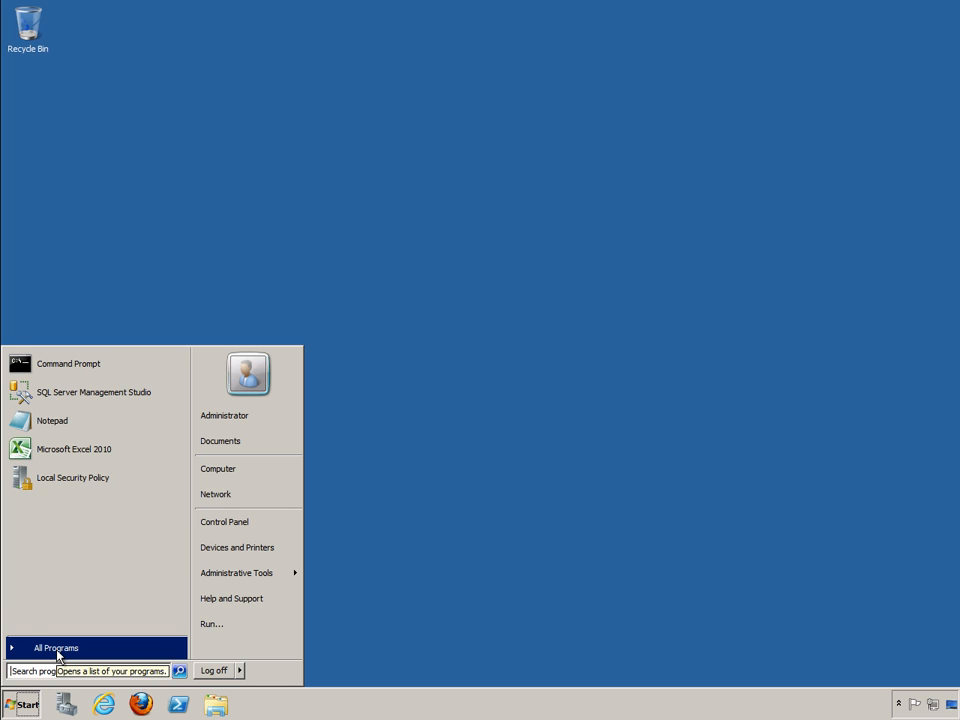
{"action": "mouse_move", "coordinate": [57, 656]}
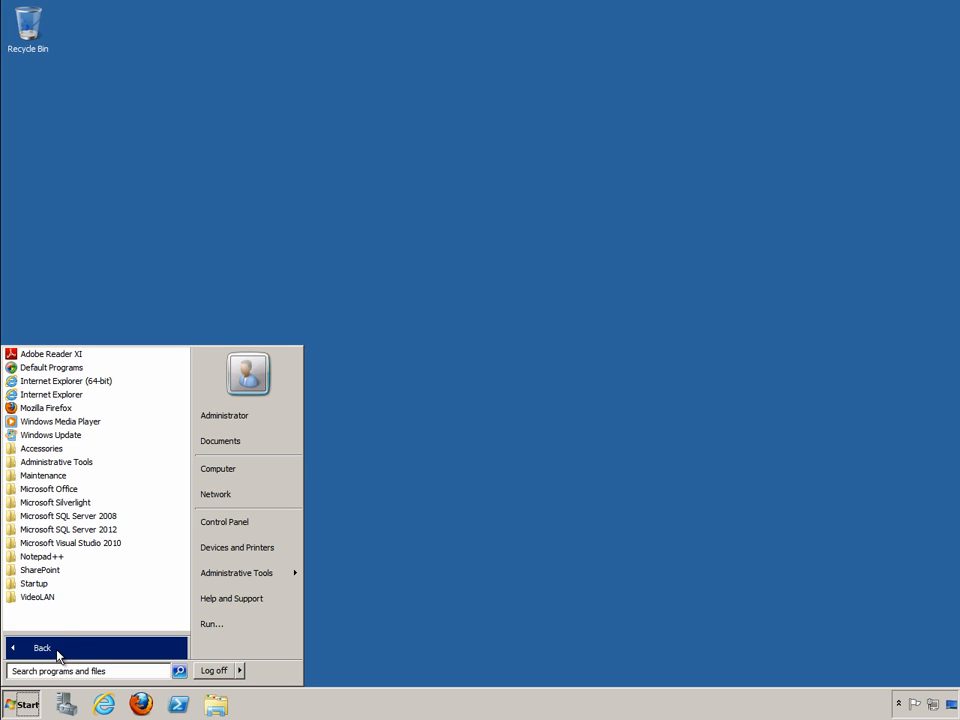
{"action": "left_click", "coordinate": [81, 529]}
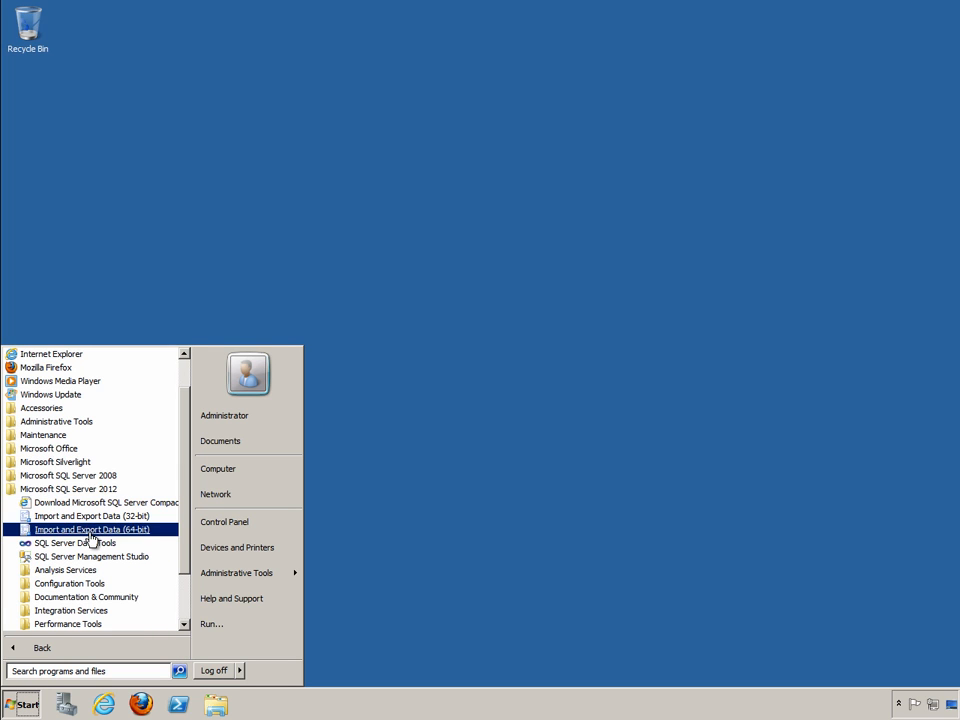
{"action": "left_click", "coordinate": [97, 557]}
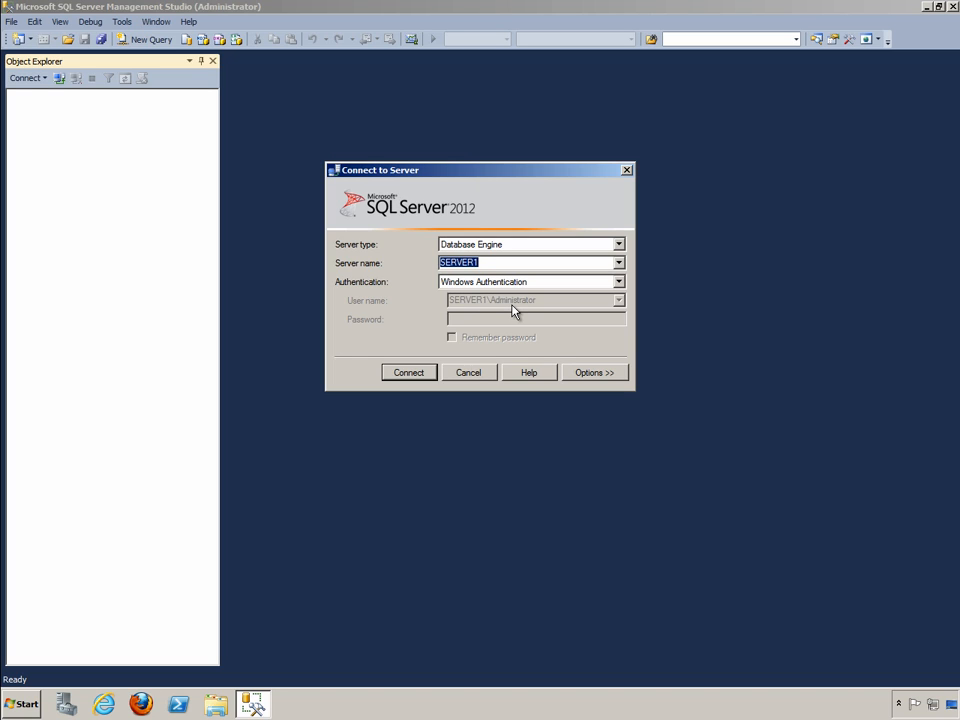
{"action": "left_click", "coordinate": [429, 372]}
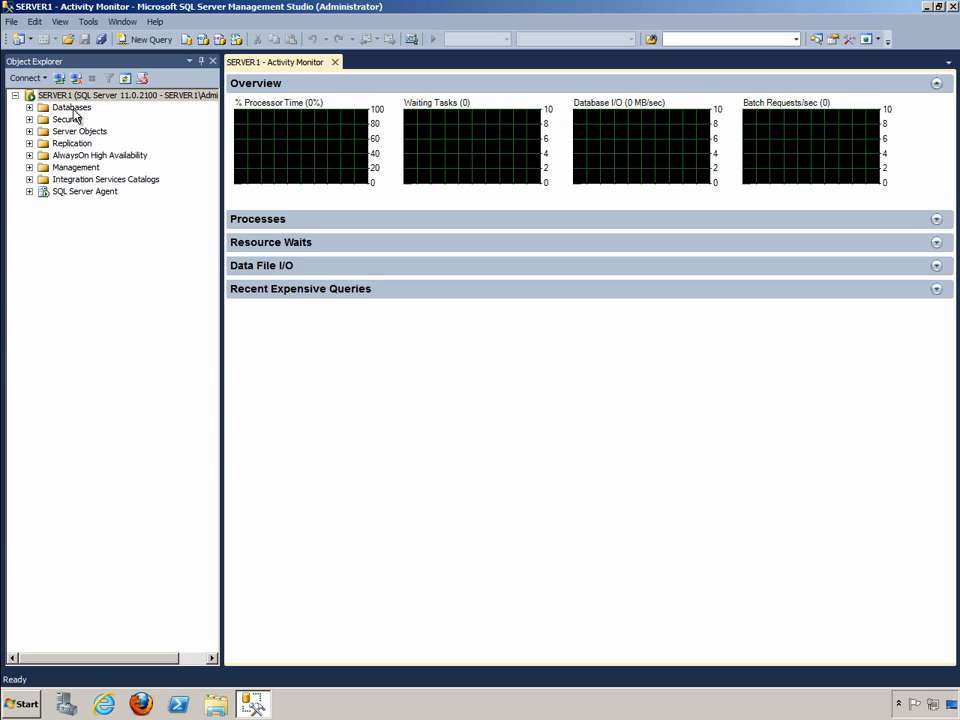
- Start designing a new table in the Sales database
{"action": "left_click", "coordinate": [29, 107]}
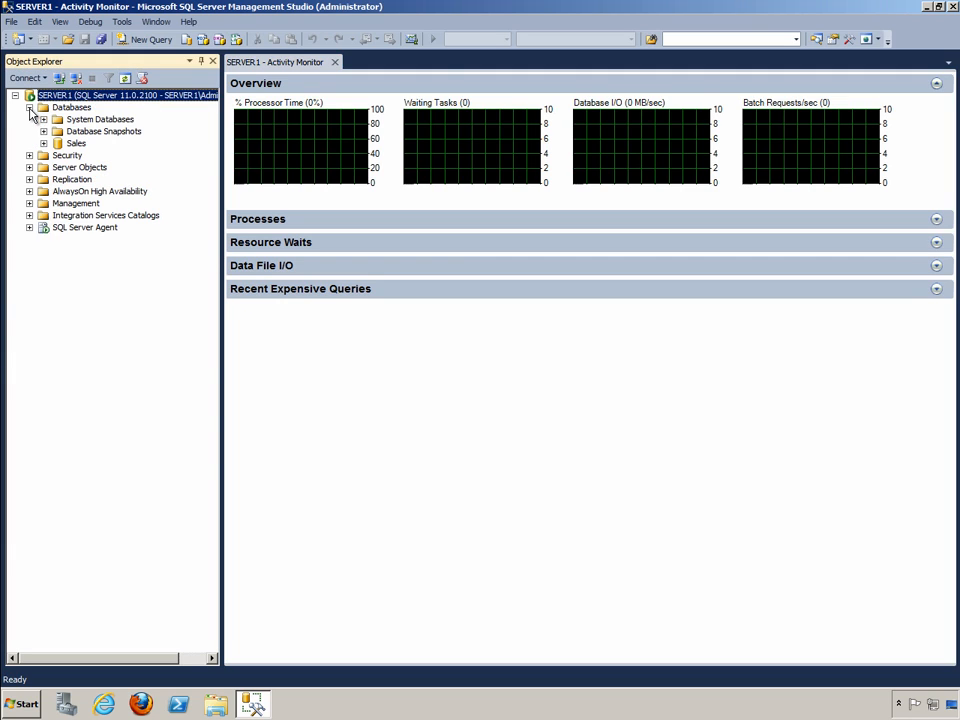
{"action": "left_click", "coordinate": [43, 144]}
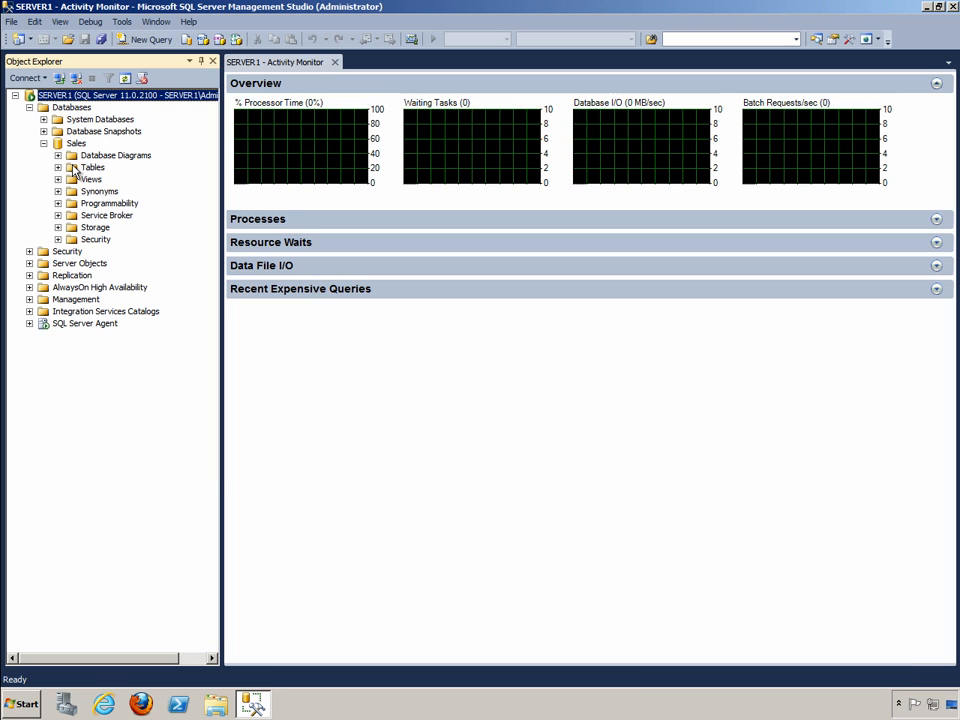
{"action": "left_click", "coordinate": [78, 168]}
{"action": "double_click", "coordinate": [78, 168]}
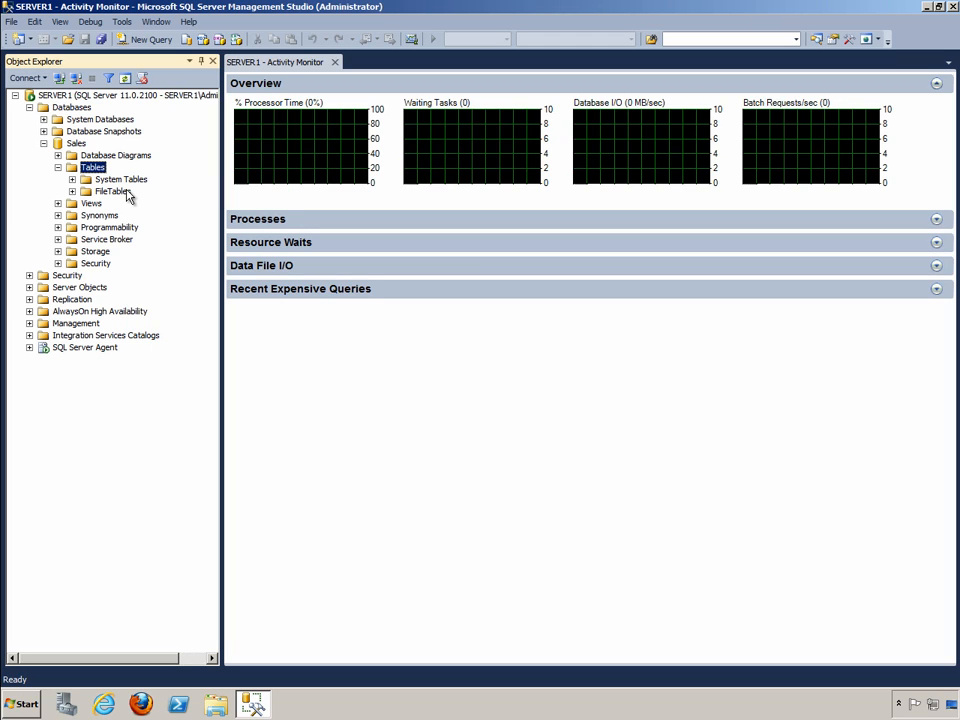
{"action": "right_click", "coordinate": [92, 170]}
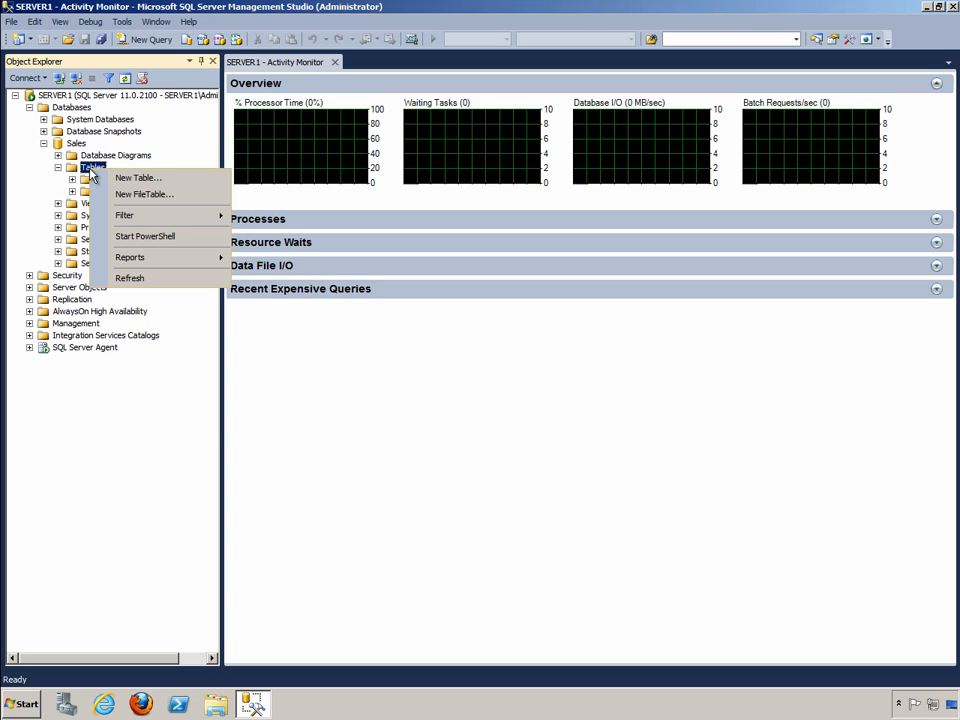
{"action": "left_click", "coordinate": [119, 177]}
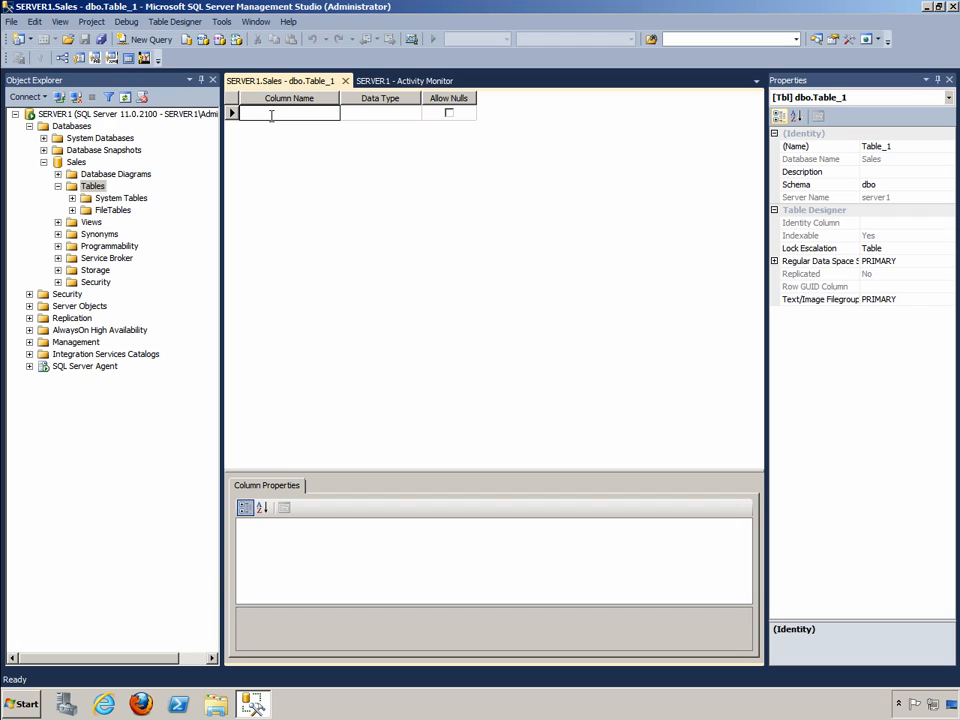
- Define a CustomerID column with data type int that does not allow nulls
{"action": "type", "text": "Cu"}
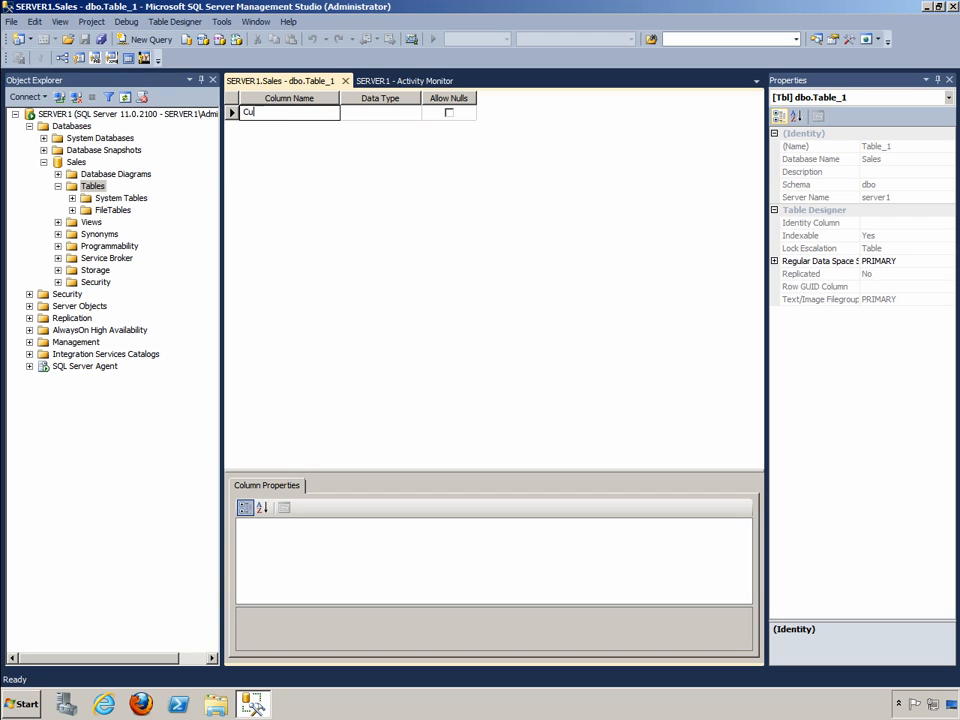
{"action": "type", "text": "stomerID"}
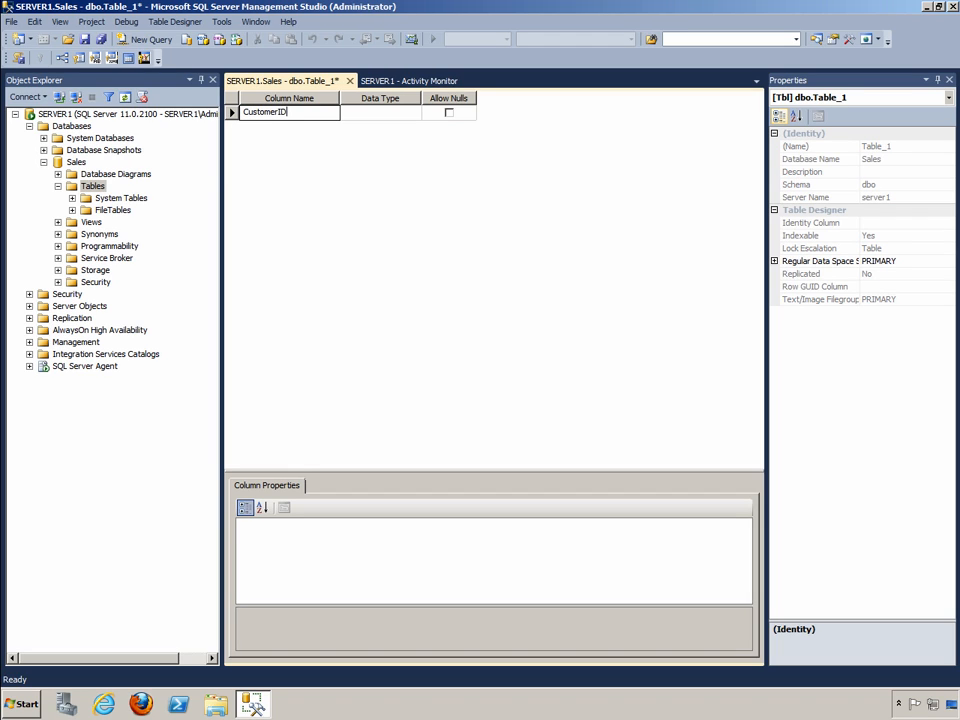
{"action": "key", "text": "Tab"}
{"action": "type", "text": "i"}
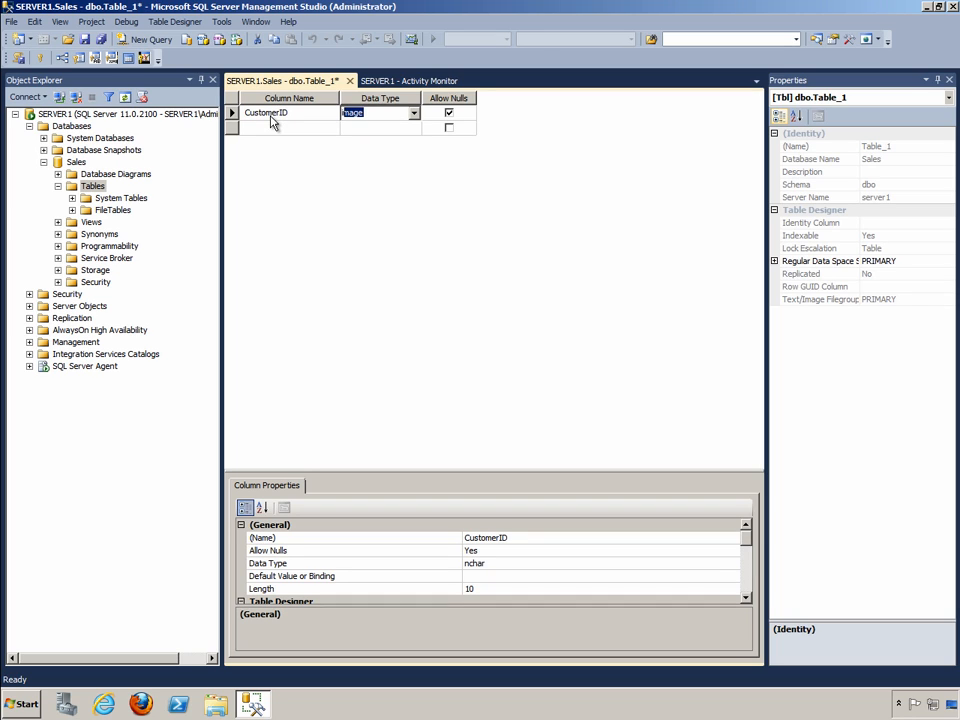
{"action": "type", "text": "nt"}
{"action": "left_click", "coordinate": [449, 113]}
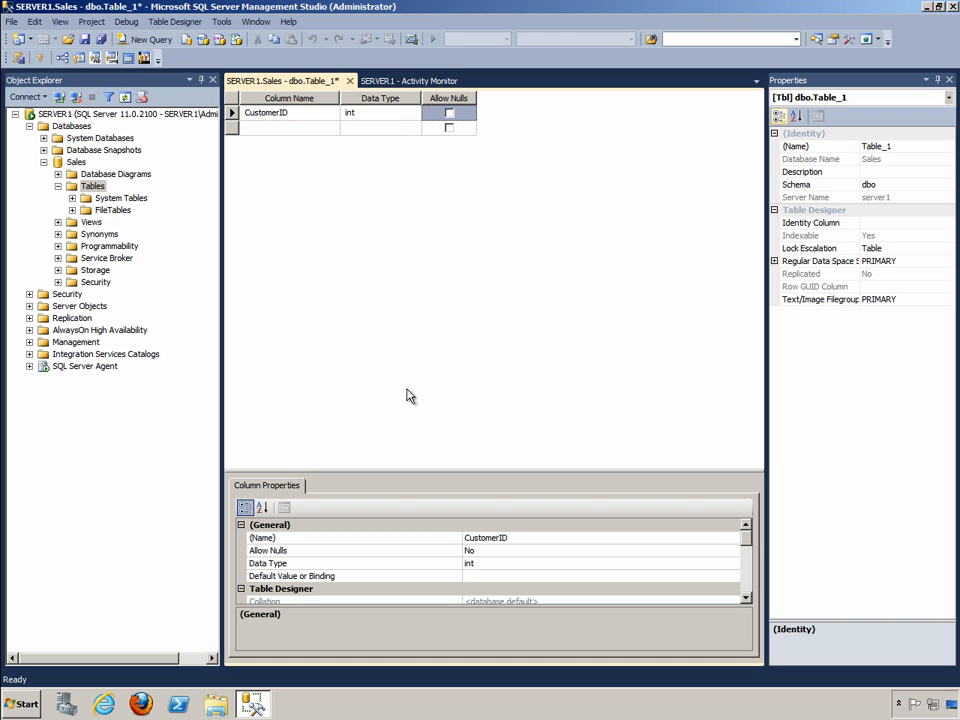
- Make CustomerID an identity column with an identity seed of 100000
{"action": "left_click_drag", "start_coordinate": [392, 467], "coordinate": [397, 316]}
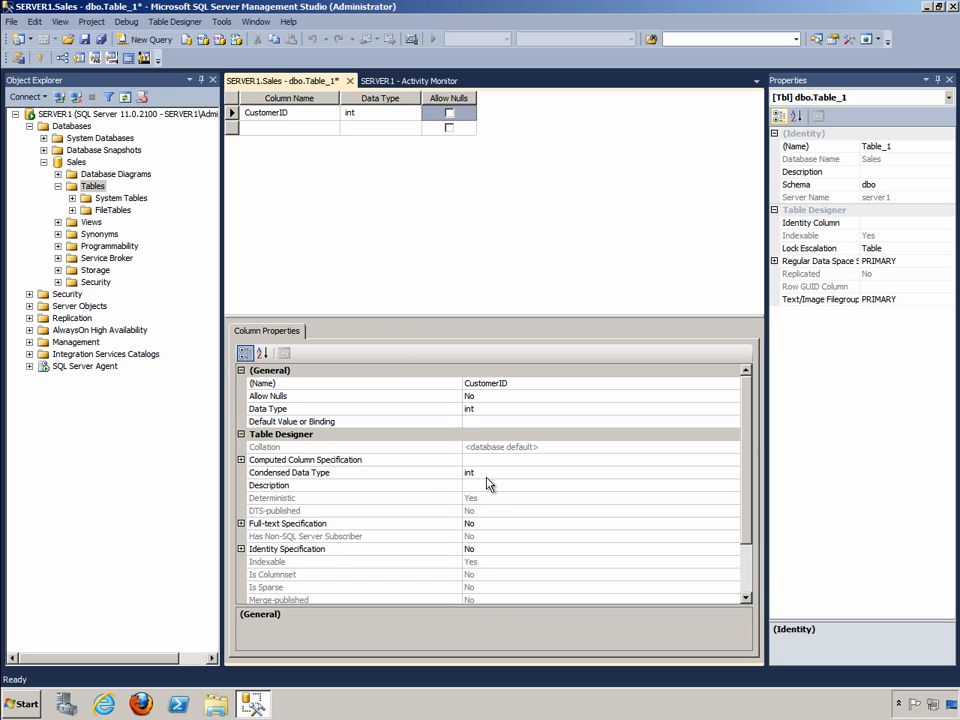
{"action": "left_click", "coordinate": [246, 551]}
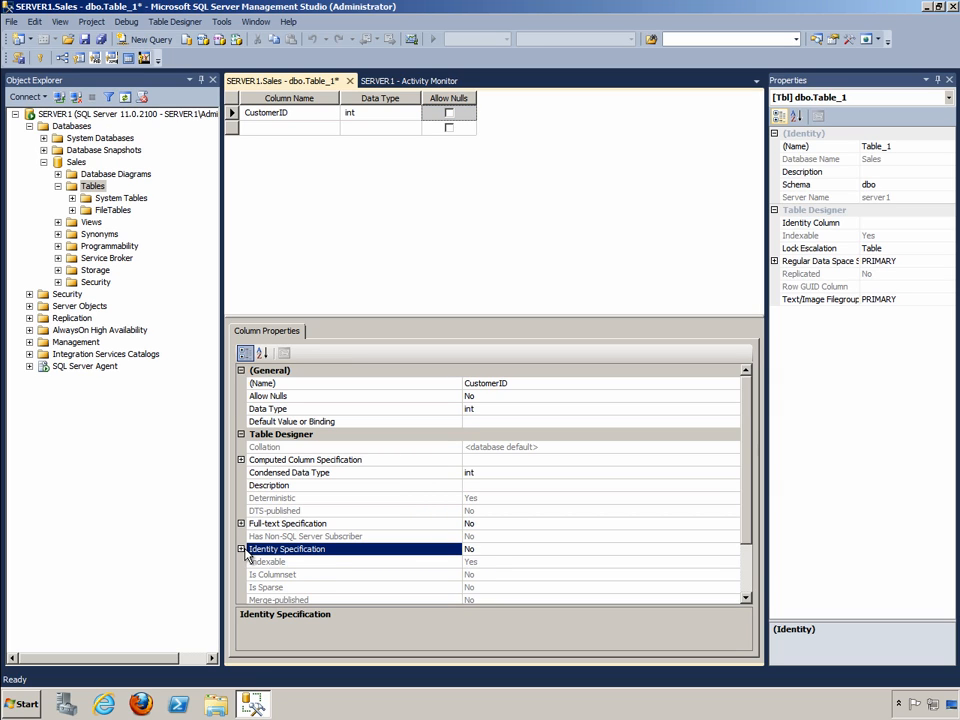
{"action": "left_click", "coordinate": [244, 550]}
{"action": "left_click", "coordinate": [489, 562]}
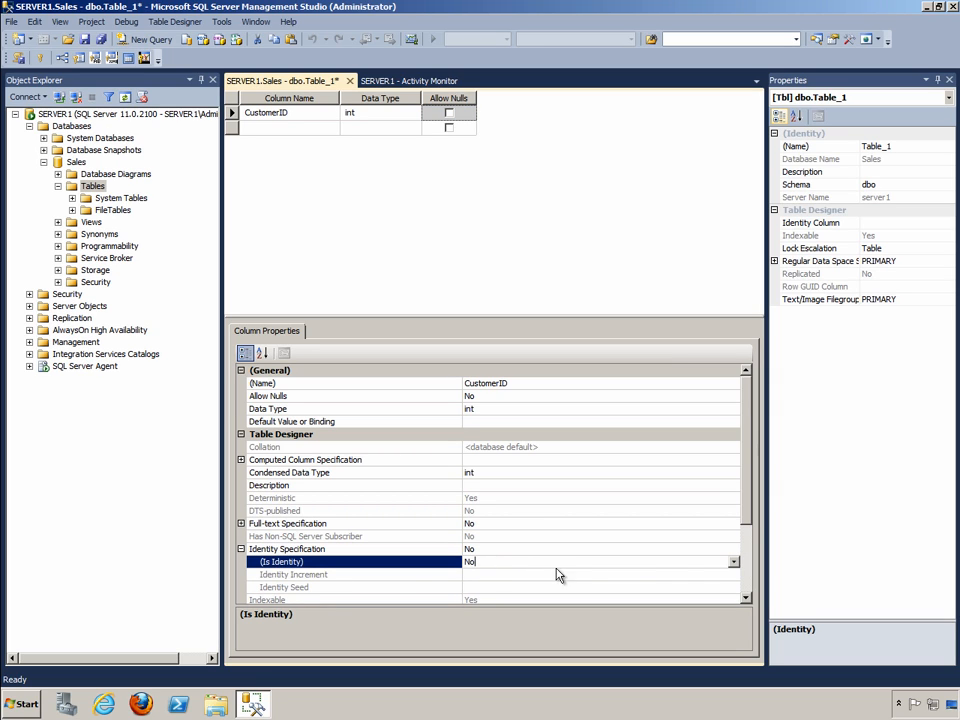
{"action": "left_click", "coordinate": [733, 562]}
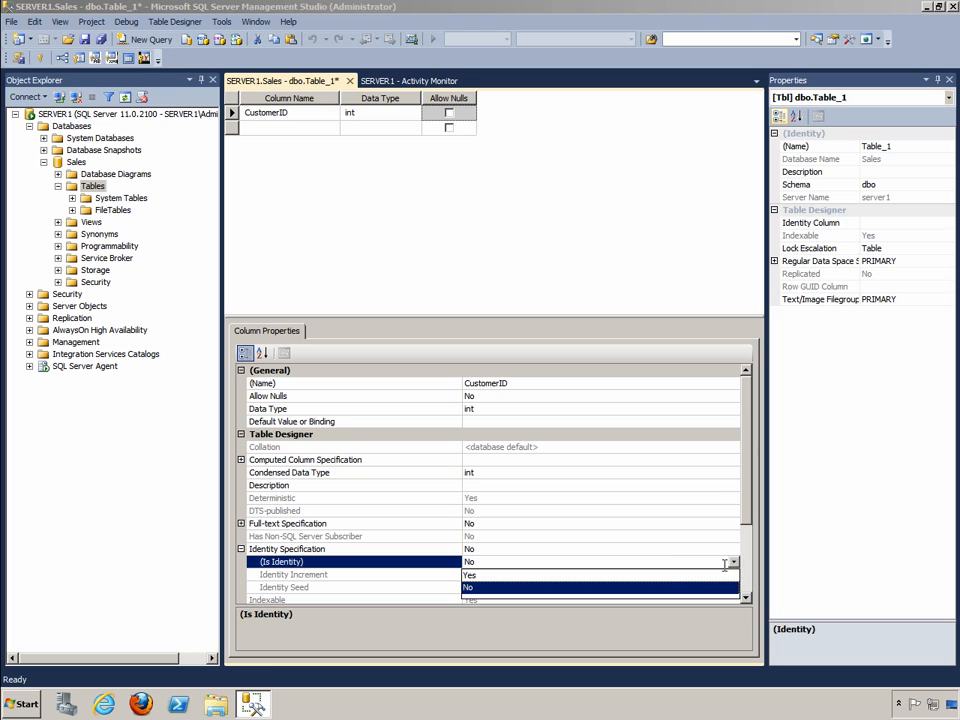
{"action": "left_click", "coordinate": [637, 575]}
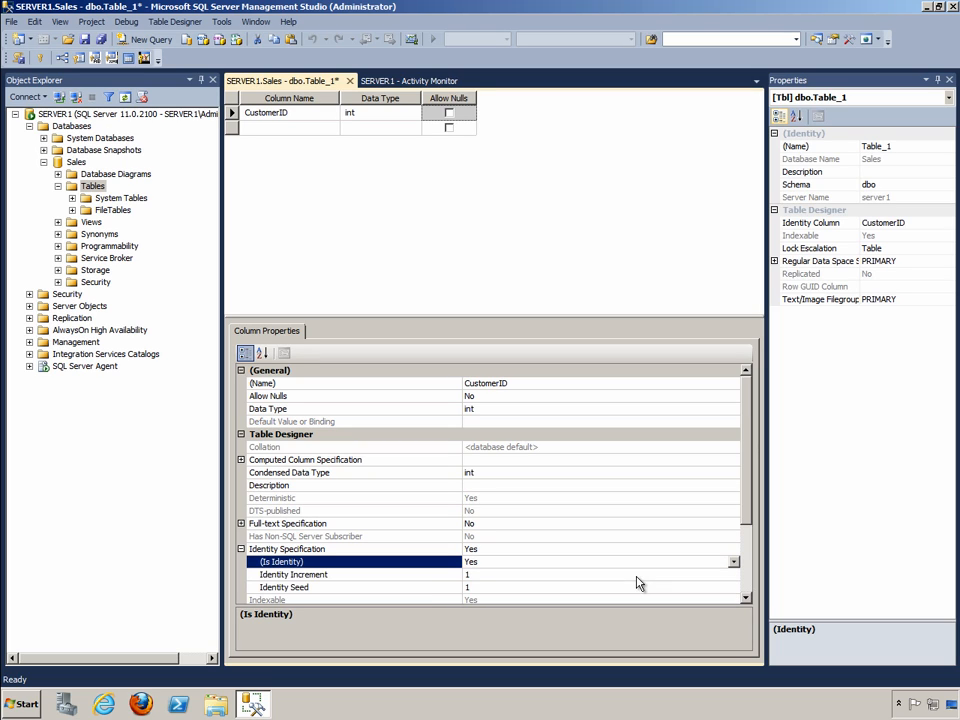
{"action": "left_click", "coordinate": [478, 587]}
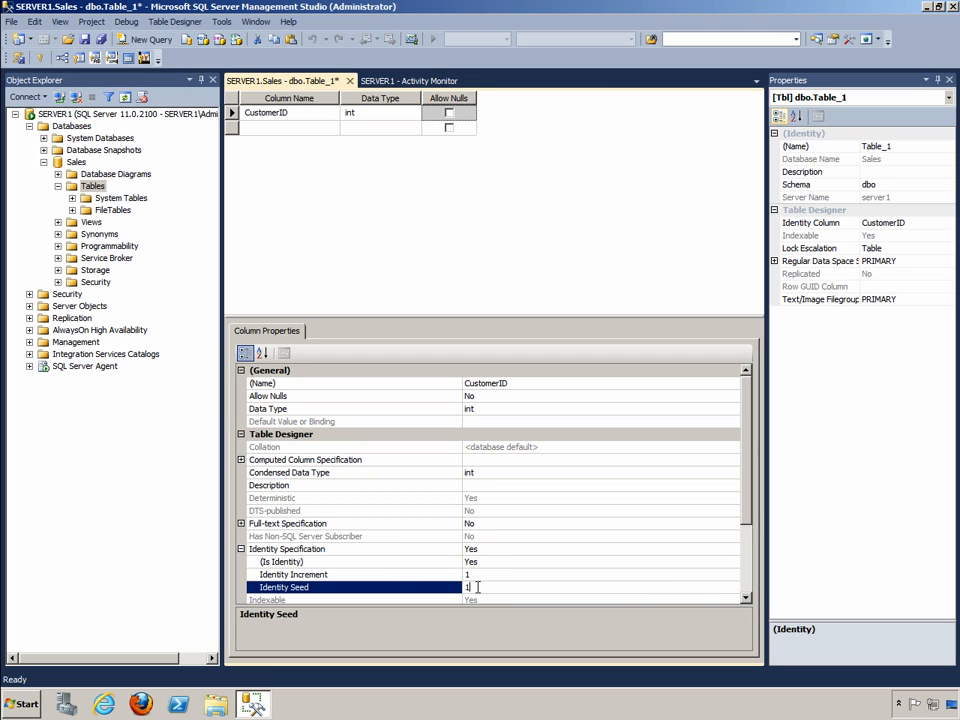
{"action": "type", "text": "00000"}
- Name the new table Customers in its table properties
{"action": "left_click", "coordinate": [905, 146]}
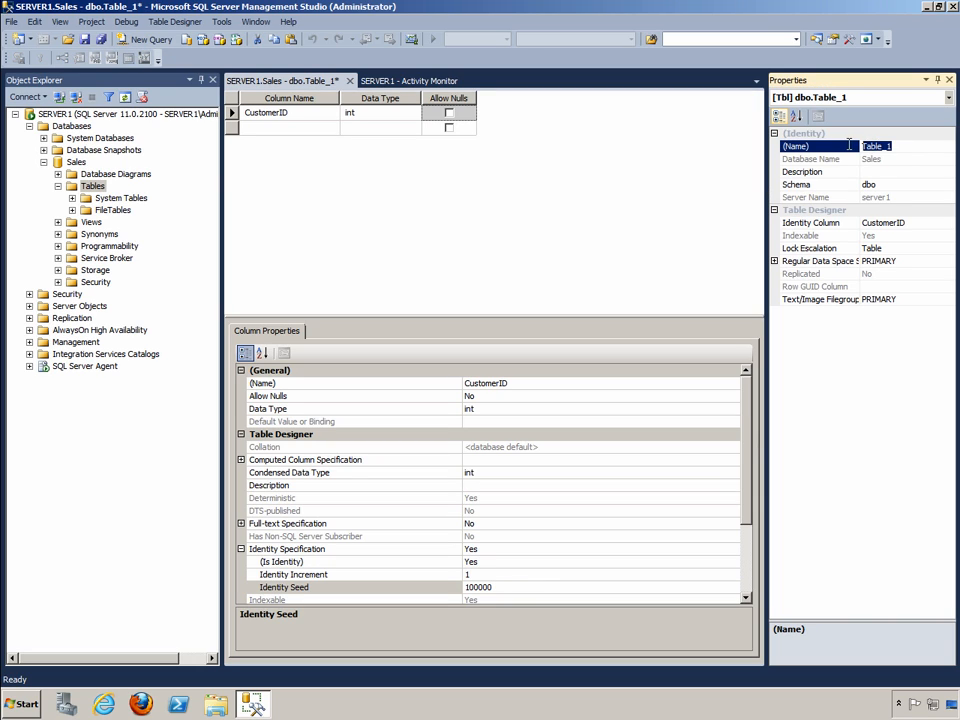
{"action": "double_click", "coordinate": [889, 148]}
{"action": "type", "text": "Customers"}
- Set the table's regular data space filegroup to CUSTOMERS
{"action": "left_click", "coordinate": [774, 261]}
{"action": "left_click", "coordinate": [902, 286]}
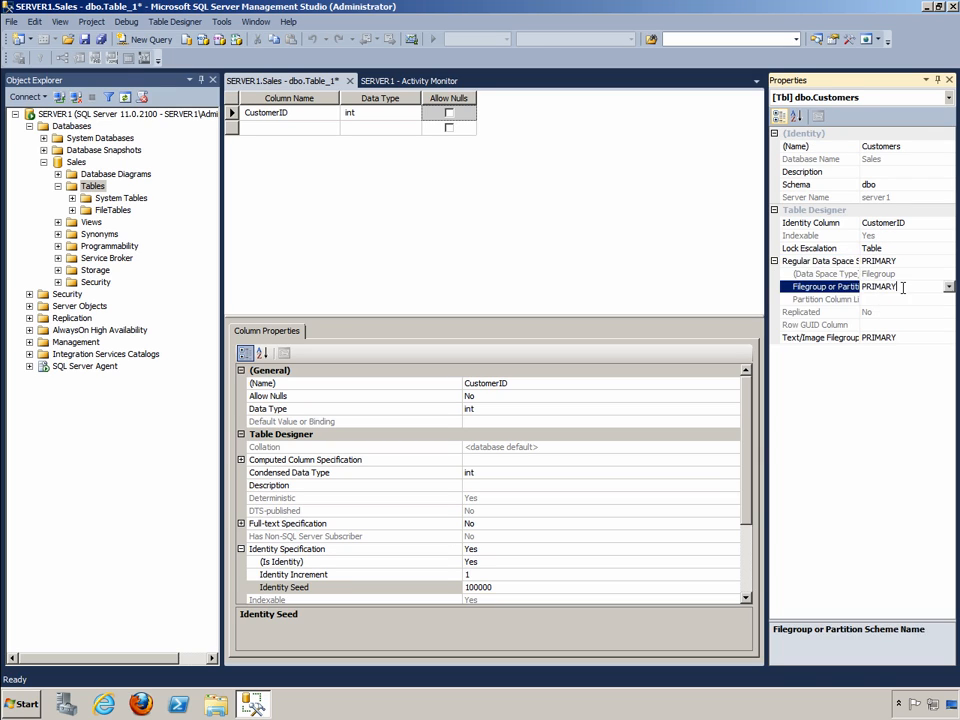
{"action": "left_click", "coordinate": [949, 288]}
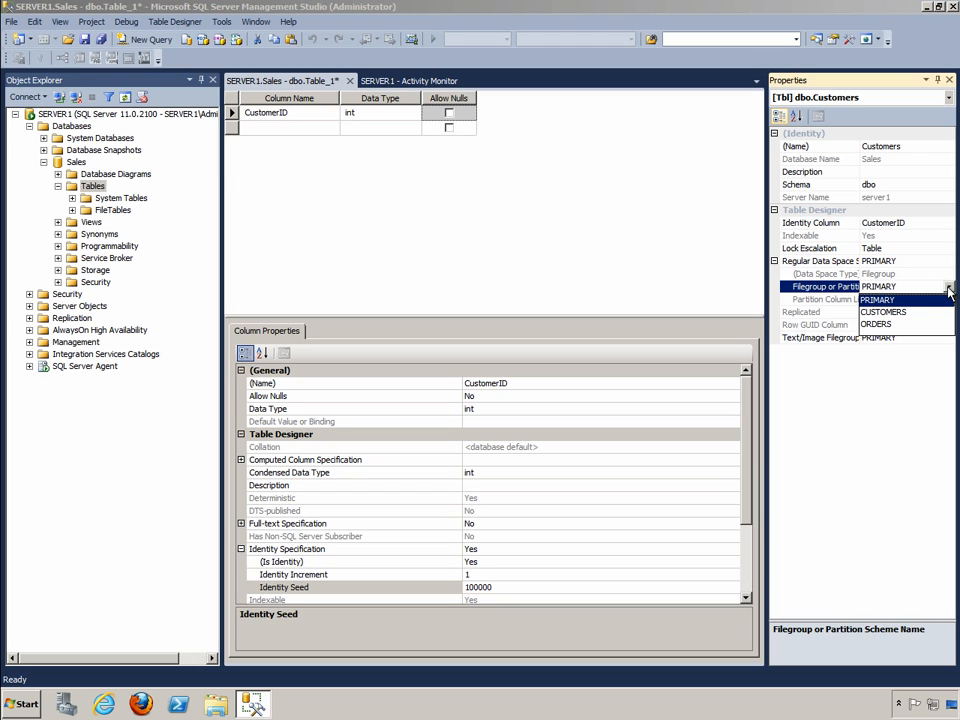
{"action": "left_click", "coordinate": [895, 312]}
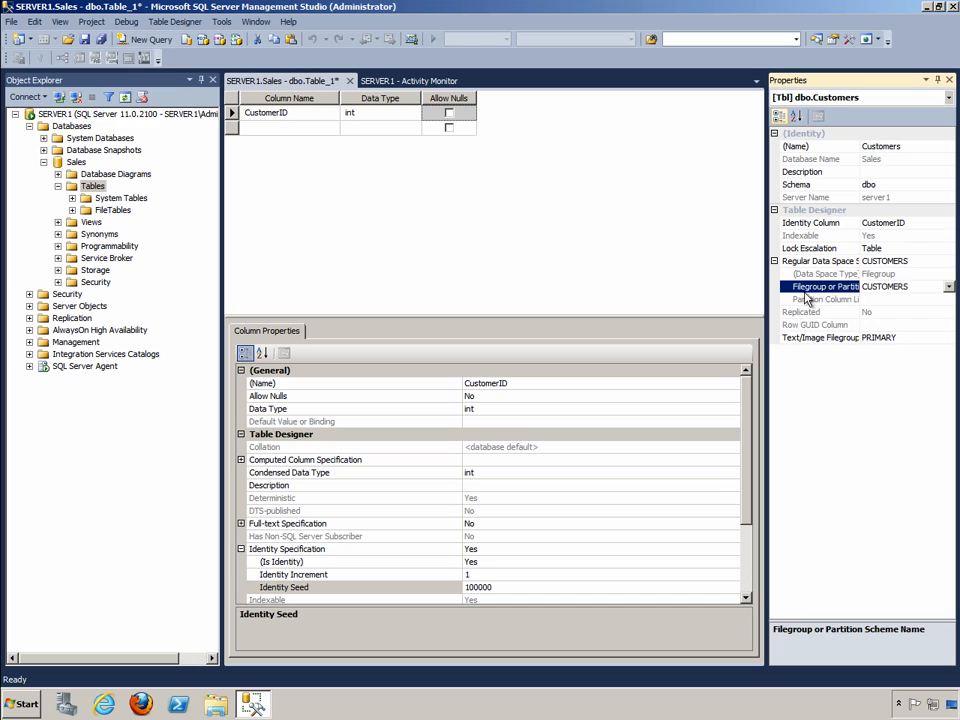
- Add a FirstName column with data type nvarchar(50) below CustomerID
{"action": "left_click", "coordinate": [272, 128]}
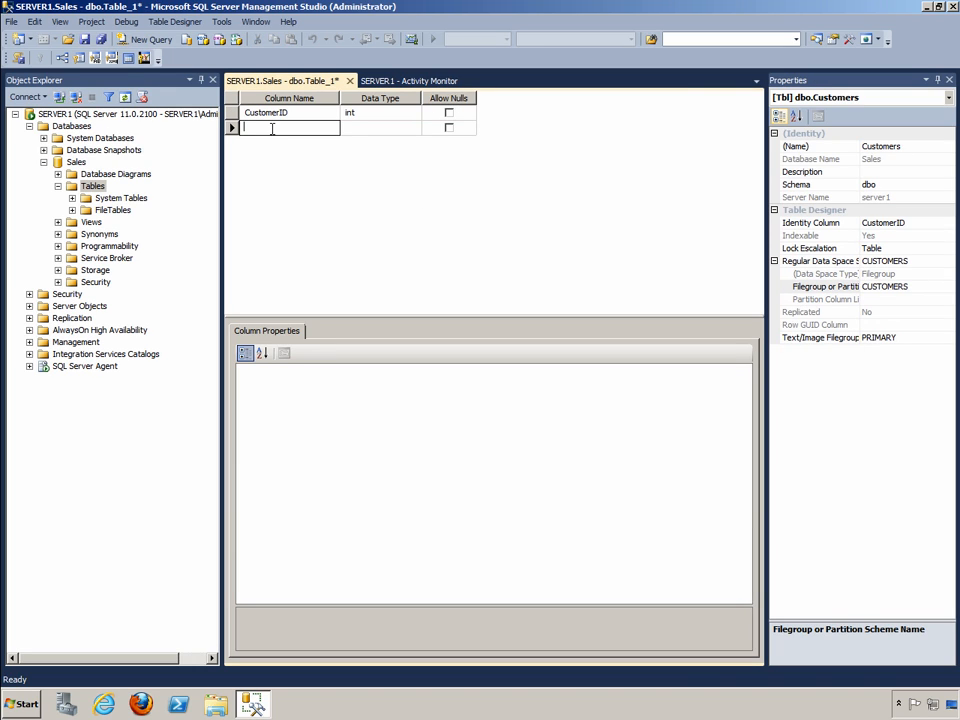
{"action": "type", "text": "F"}
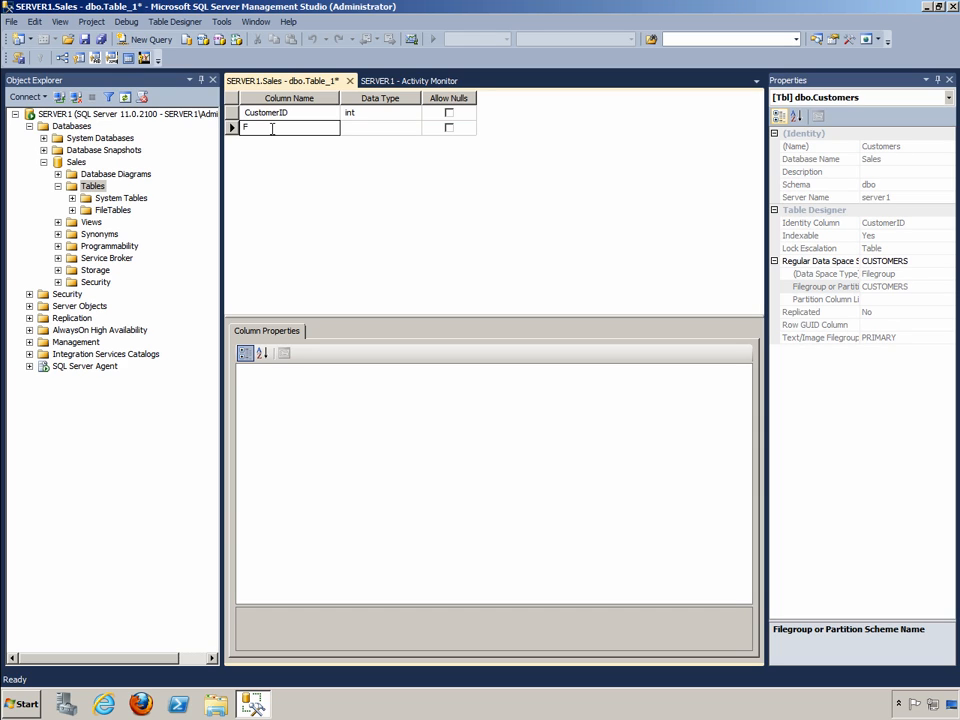
{"action": "type", "text": "irstName"}
{"action": "key", "text": "Tab"}
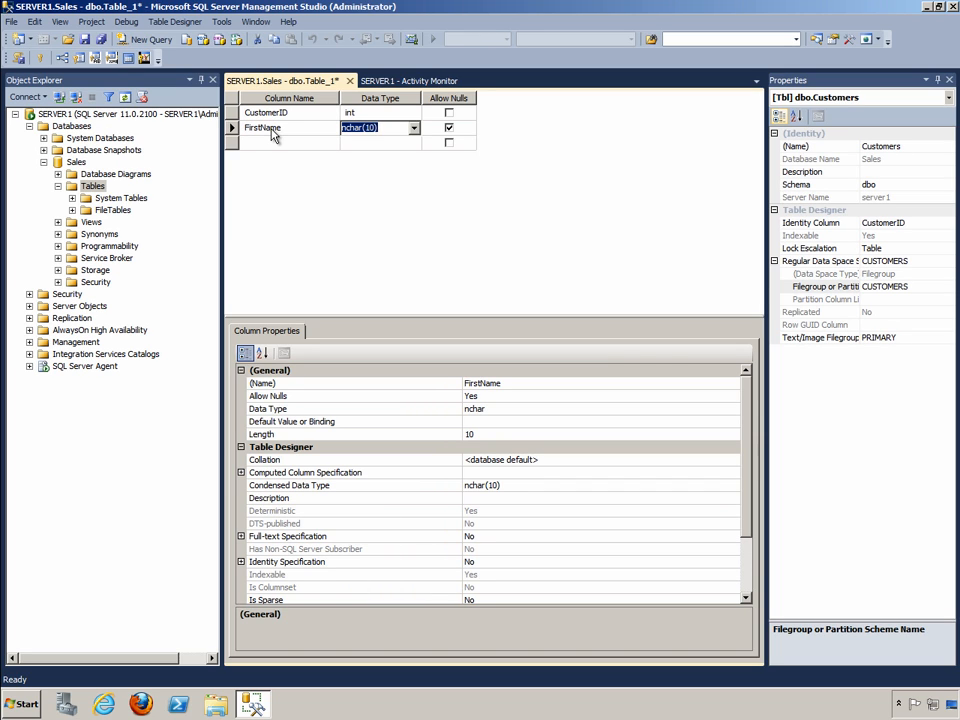
{"action": "type", "text": "nv"}
{"action": "key", "text": "Tab"}
{"action": "key", "text": "Tab"}
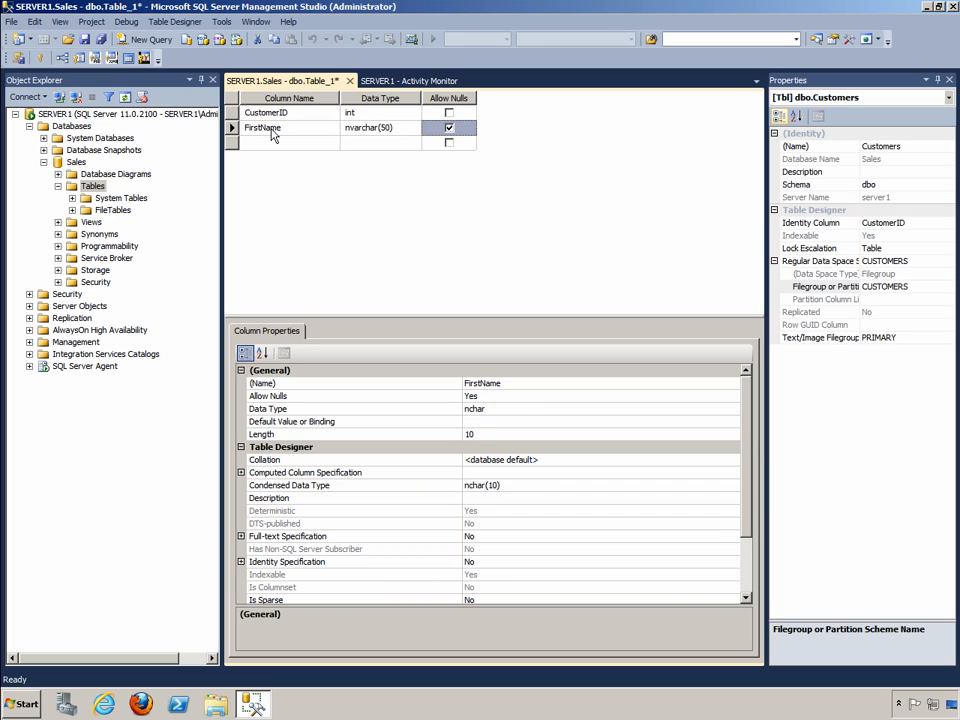
- Add a LastName column with data type nvarchar(50) and disallow nulls for FirstName
{"action": "type", "text": "LastName"}
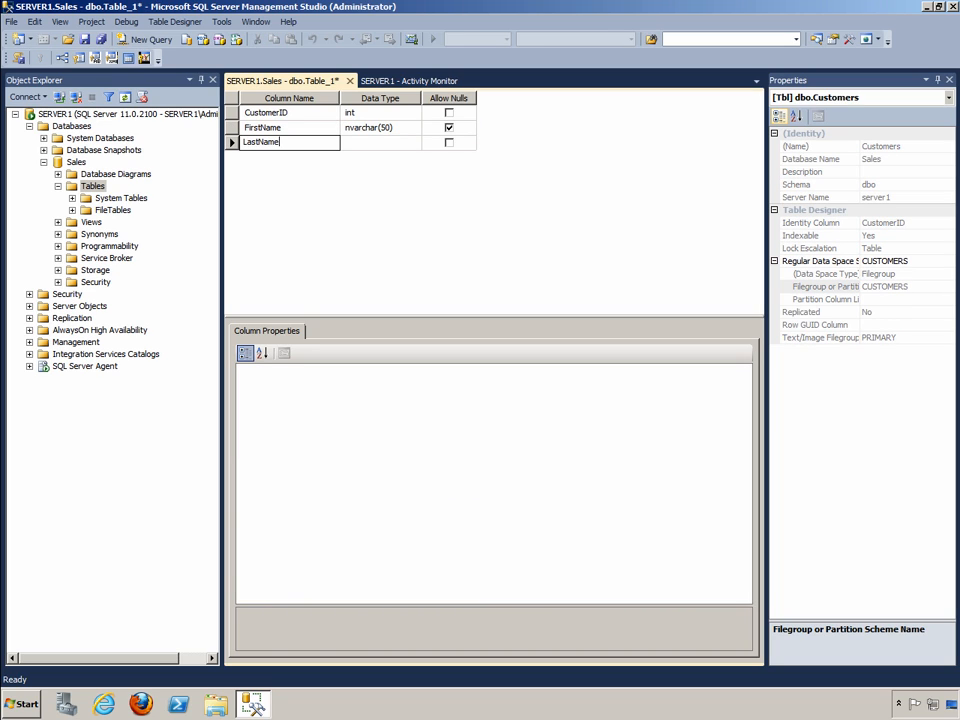
{"action": "key", "text": "Tab"}
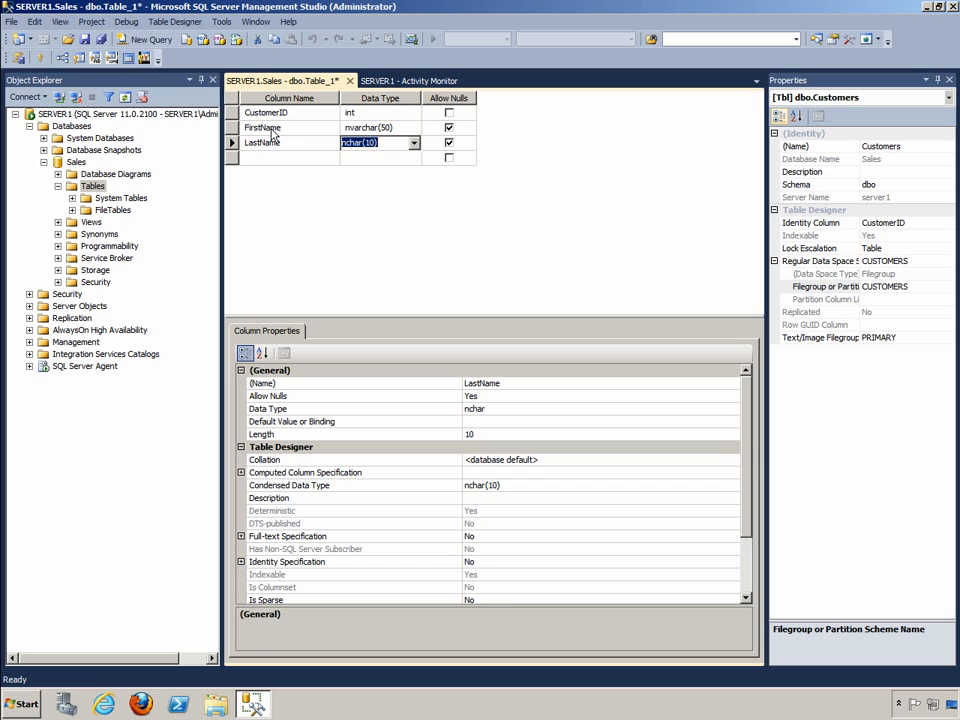
{"action": "type", "text": "nvar"}
{"action": "key", "text": "Tab"}
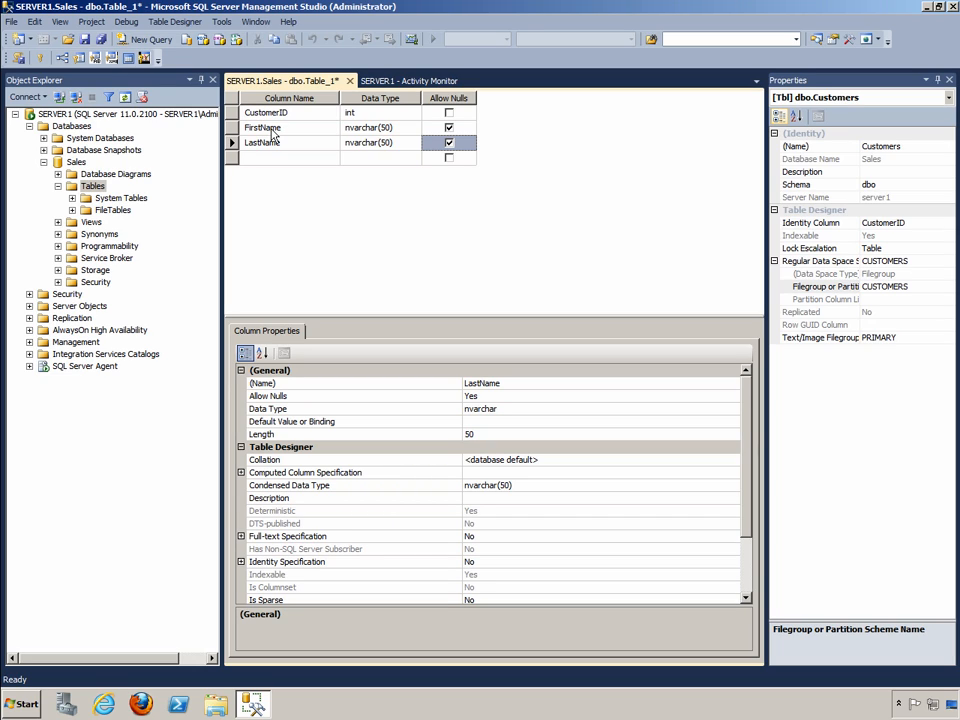
{"action": "left_click", "coordinate": [448, 128]}
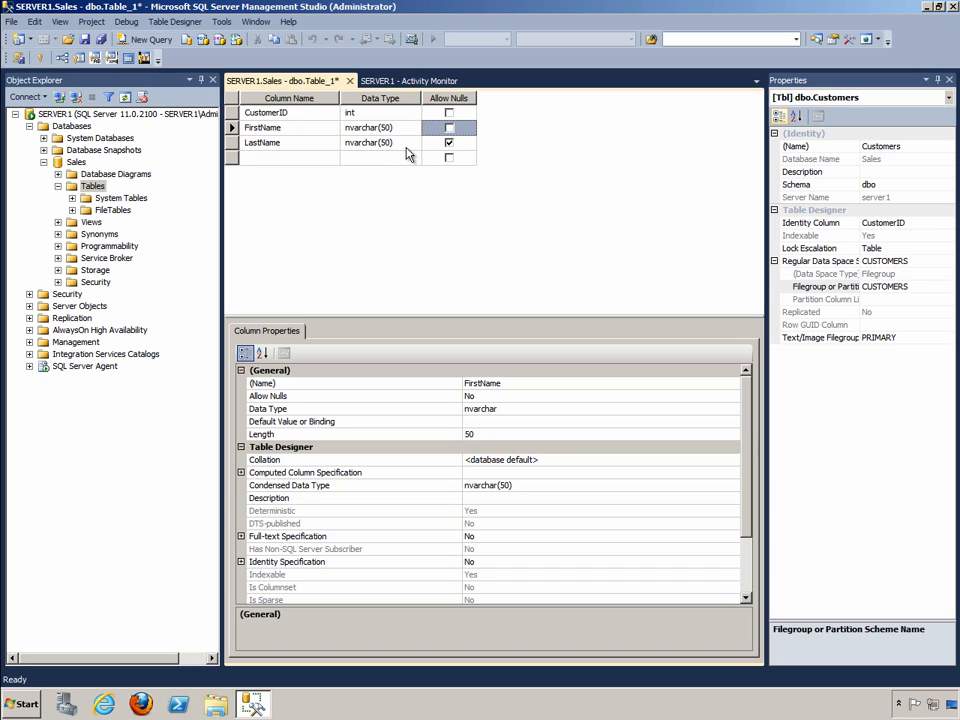
- Add an email column with data type nvarchar(100) below LastName
{"action": "left_click", "coordinate": [315, 157]}
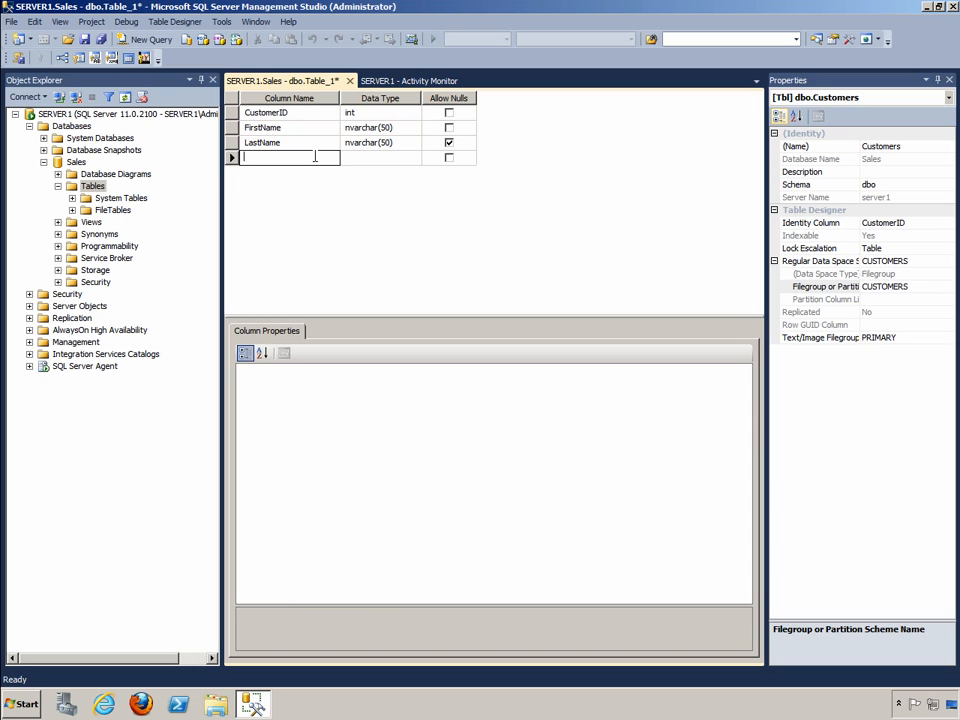
{"action": "type", "text": "email"}
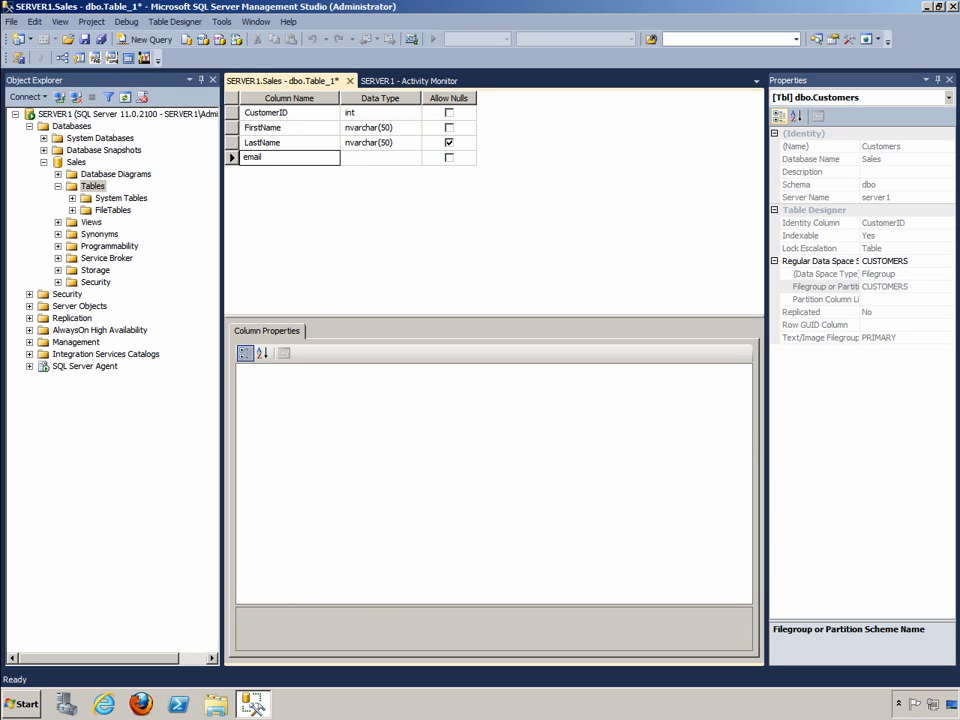
{"action": "key", "text": "Tab"}
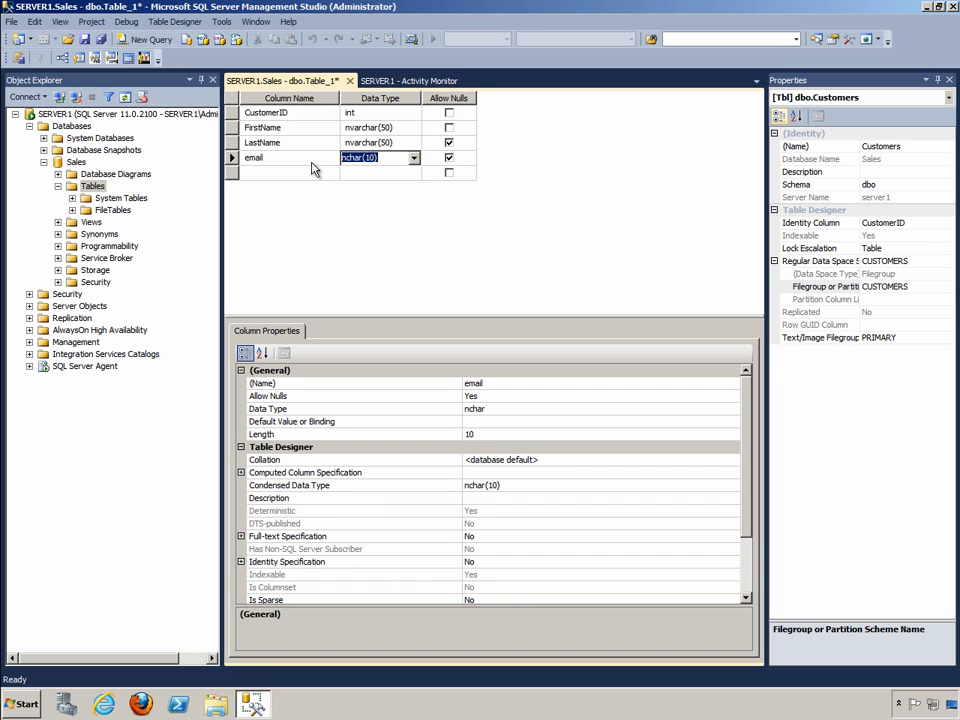
{"action": "type", "text": "nvar"}
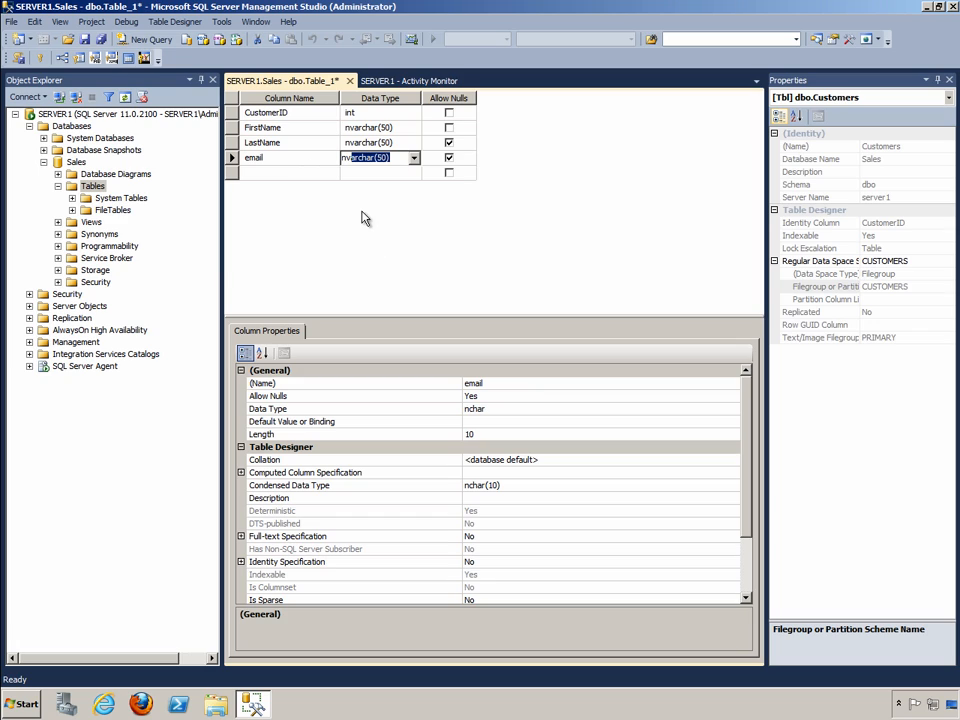
{"action": "left_click", "coordinate": [385, 158]}
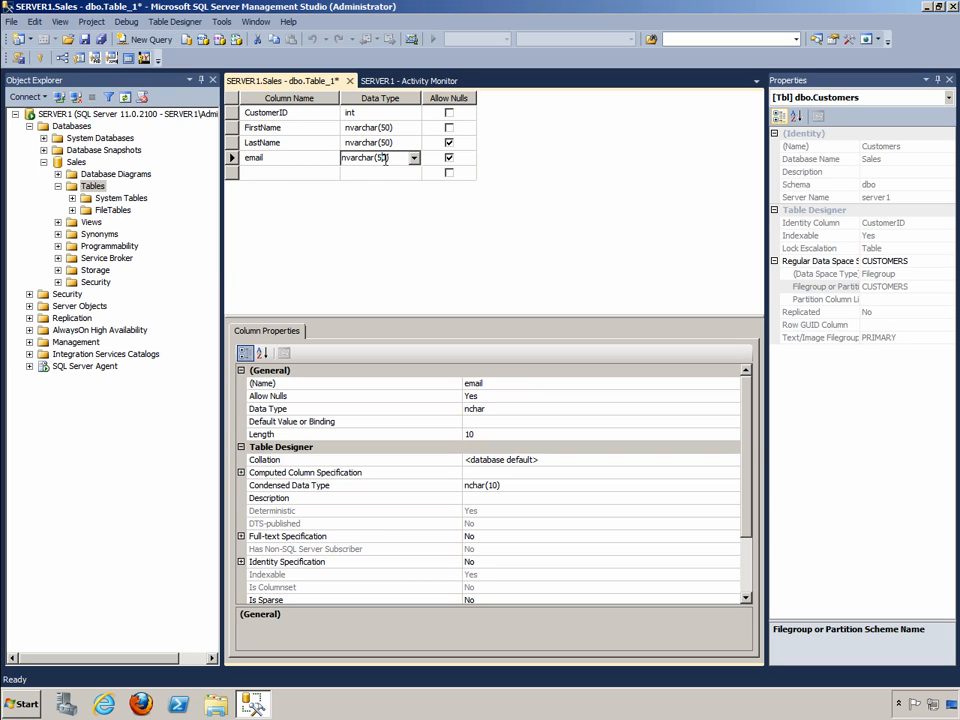
{"action": "double_click", "coordinate": [382, 158]}
{"action": "type", "text": "10"}
- Disallow nulls for LastName, allow them for FirstName and email, and try to allow them for CustomerID
{"action": "left_click", "coordinate": [449, 158]}
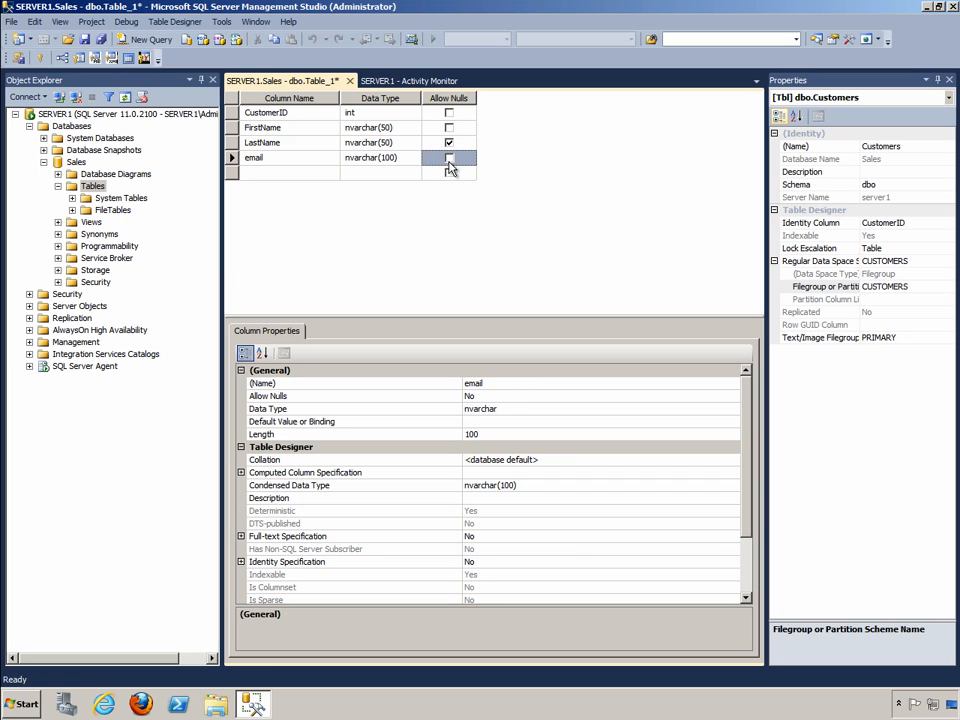
{"action": "left_click", "coordinate": [449, 158]}
{"action": "left_click", "coordinate": [449, 142]}
{"action": "left_click", "coordinate": [449, 127]}
{"action": "left_click", "coordinate": [449, 112]}
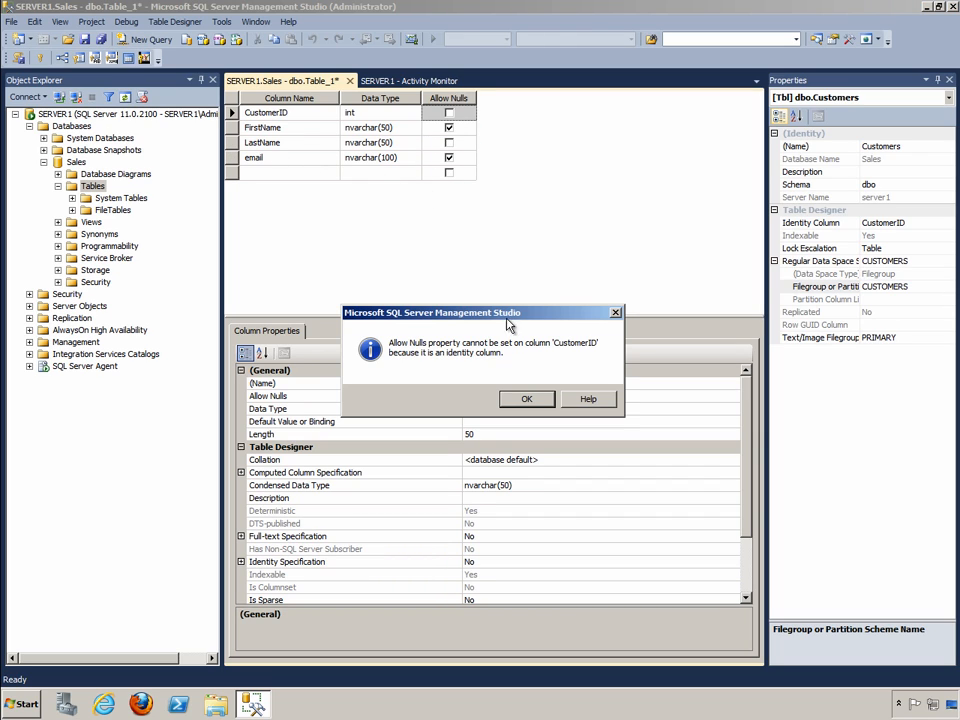
{"action": "left_click", "coordinate": [523, 398]}
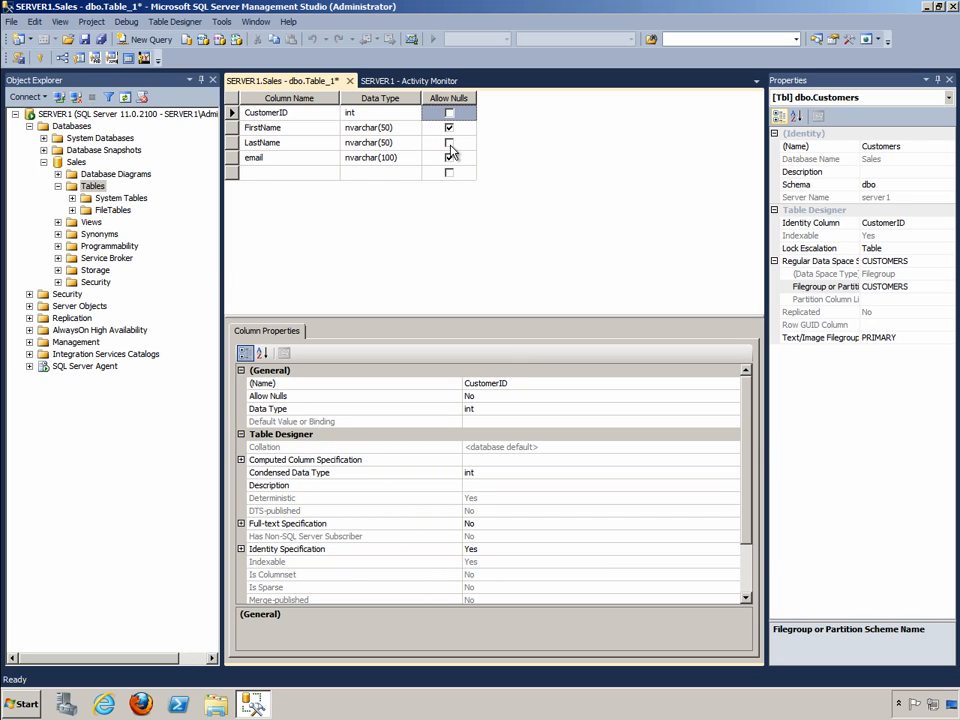
- Save and close the Customers table design, and refresh the Sales database's list of tables
{"action": "left_click", "coordinate": [350, 81]}
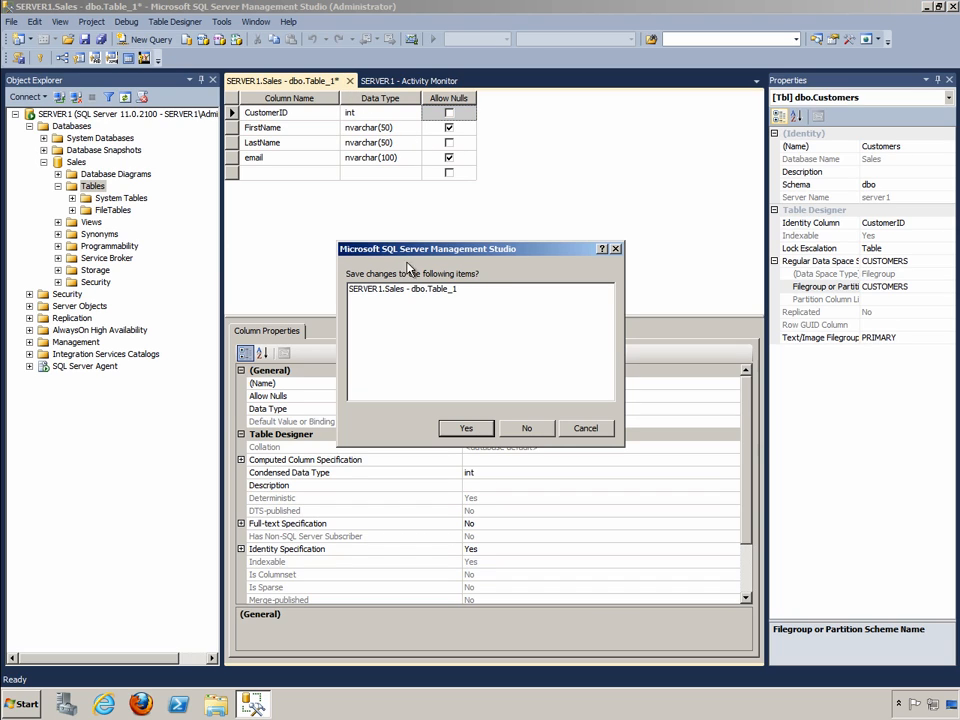
{"action": "left_click", "coordinate": [462, 430]}
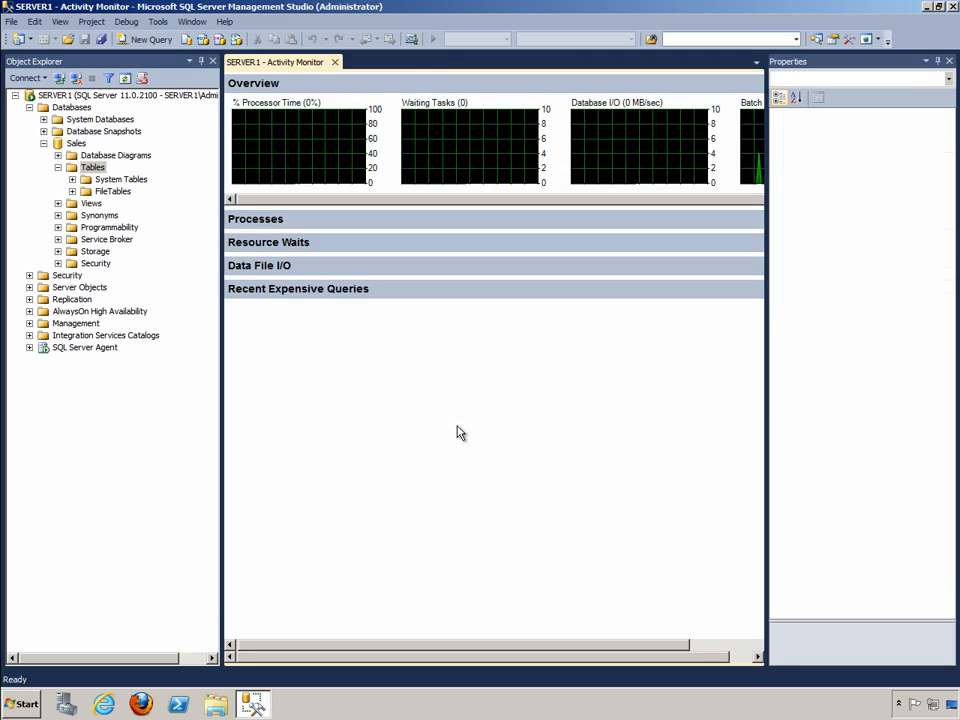
{"action": "left_click", "coordinate": [100, 169]}
{"action": "right_click", "coordinate": [104, 176]}
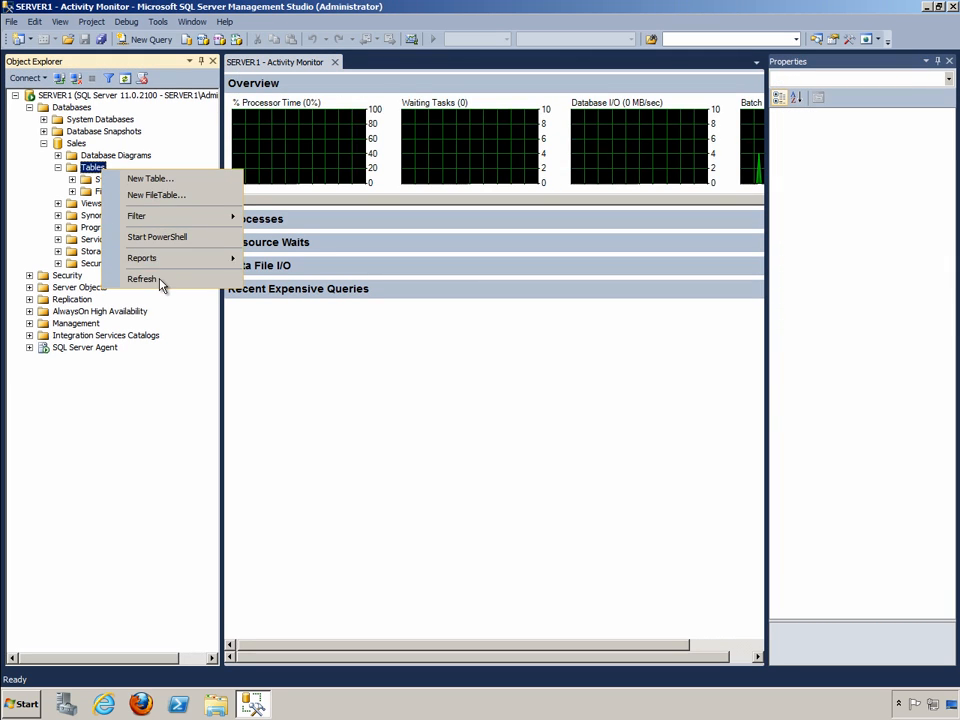
{"action": "left_click", "coordinate": [159, 281]}
- Open the top 200 rows of the dbo.Customers table for editing
{"action": "left_click", "coordinate": [128, 204]}
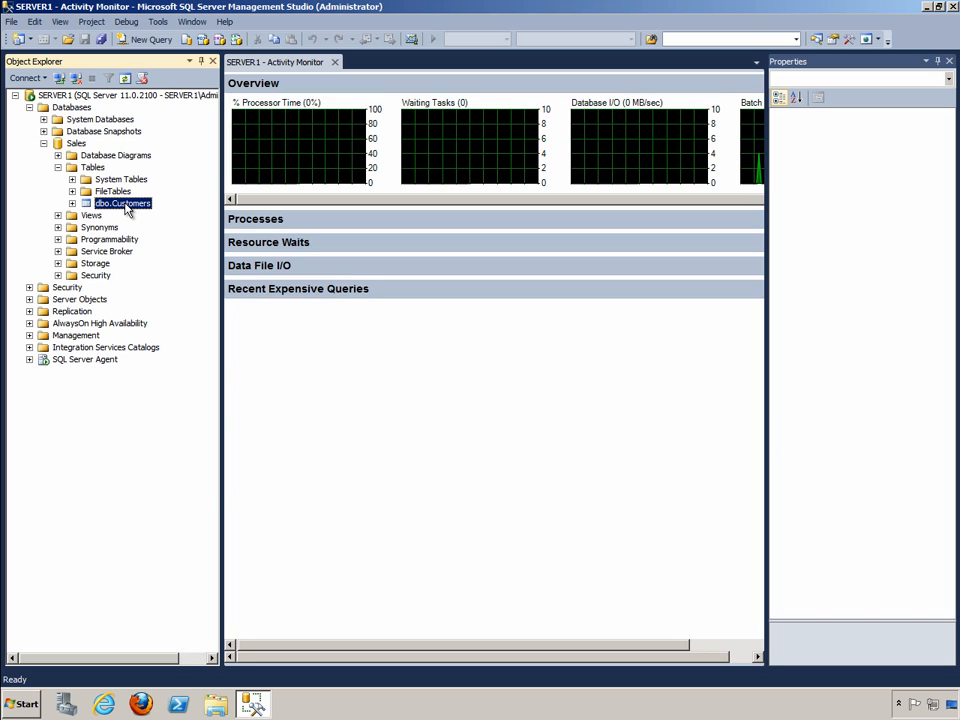
{"action": "right_click", "coordinate": [127, 209]}
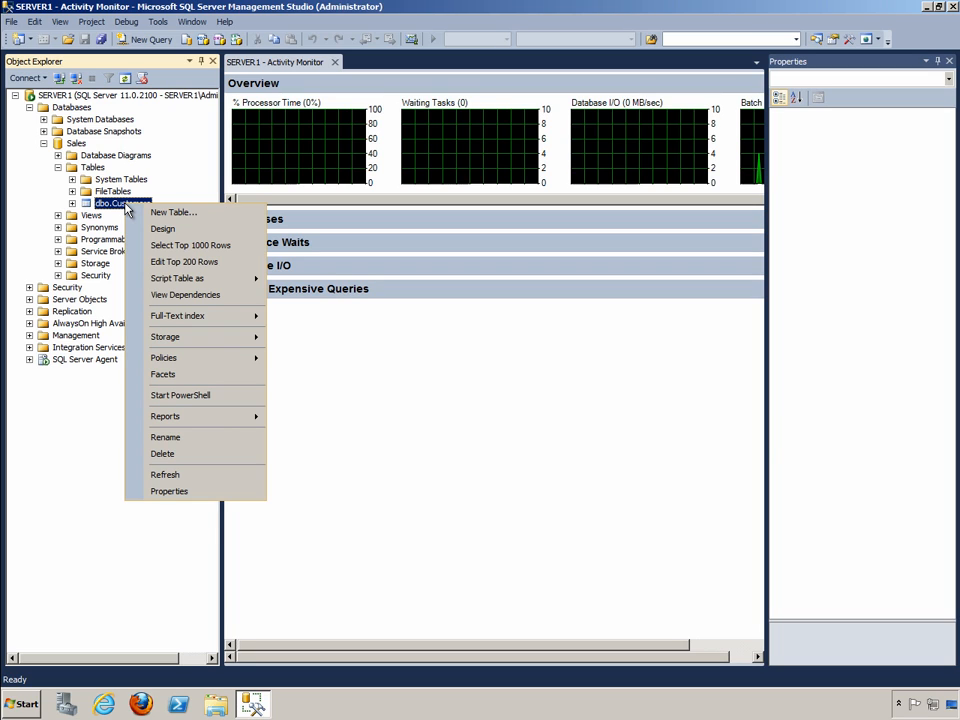
{"action": "left_click", "coordinate": [180, 261]}
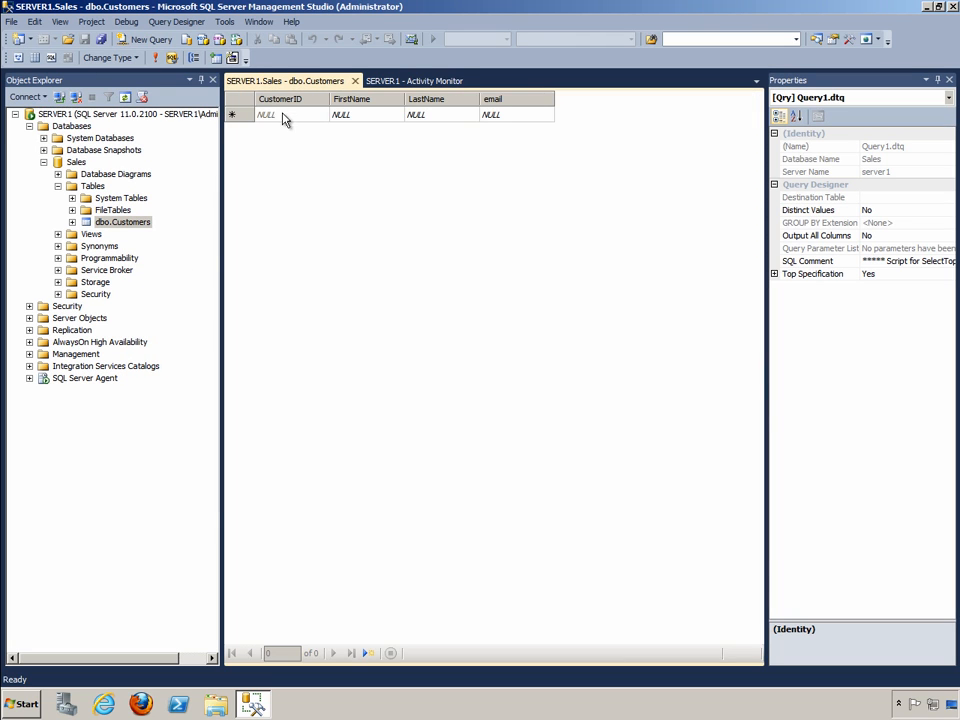
- Add the first record to the Customers table with the customer's first name, last name and e-mail address
{"action": "left_click", "coordinate": [343, 117]}
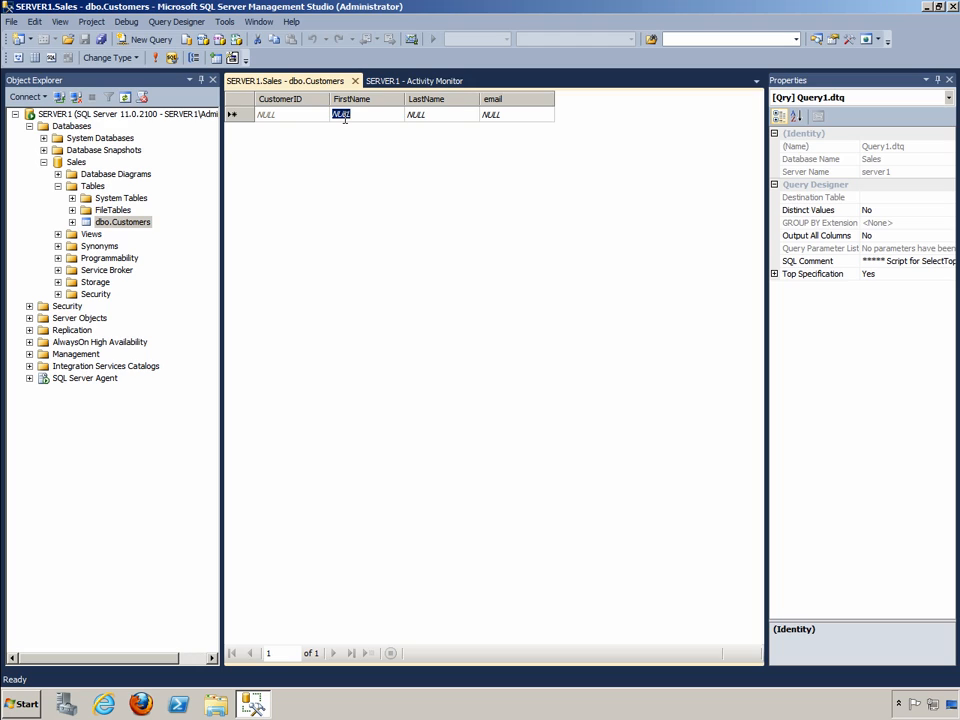
{"action": "key", "text": "Tab"}
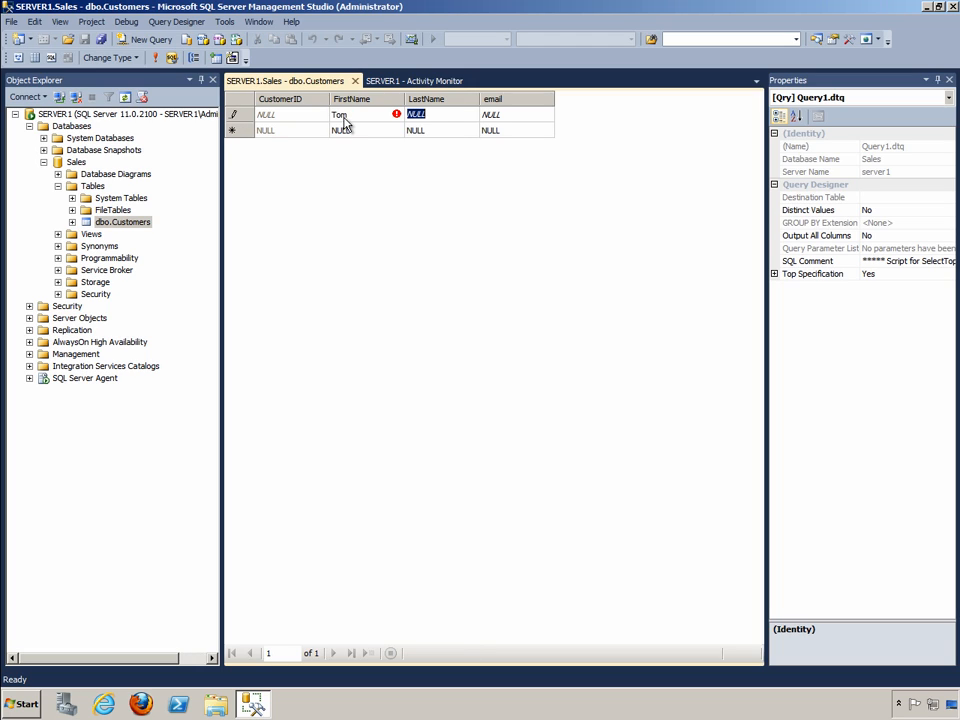
{"action": "key", "text": "Tab"}
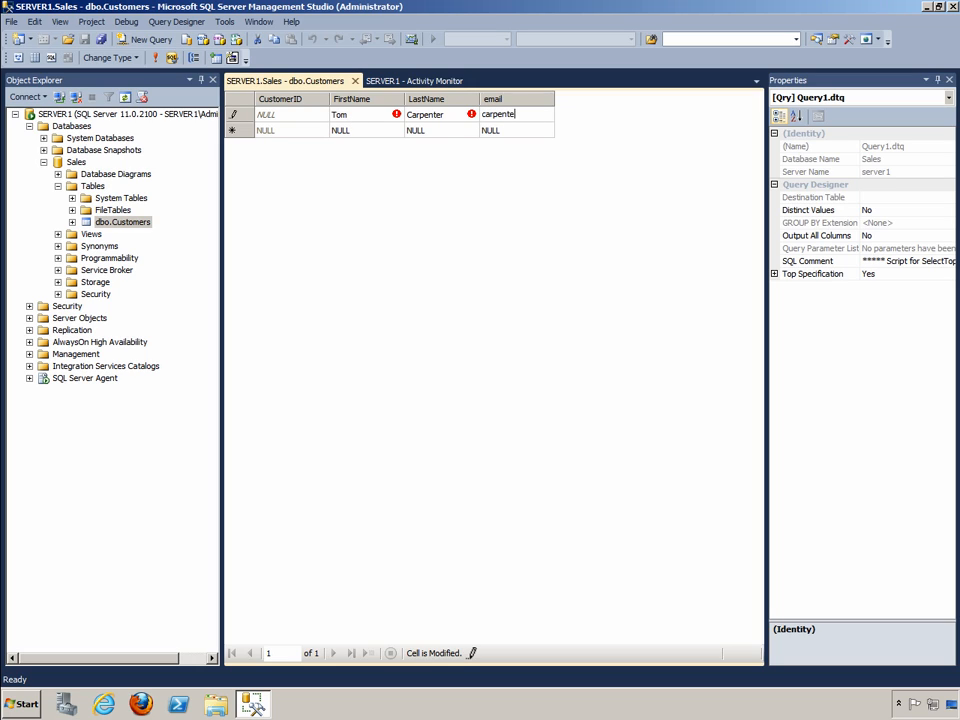
{"action": "key", "text": "Tab"}
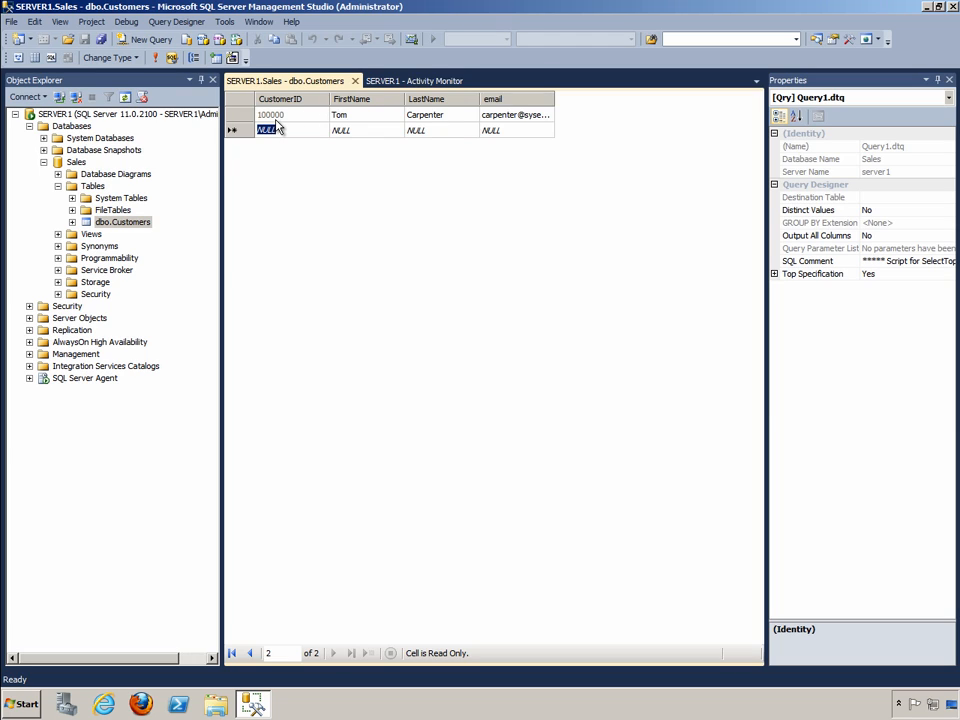
- Add a second record with another customer's first name, last name and e-mail address, and close the row editor
{"action": "left_click", "coordinate": [342, 130]}
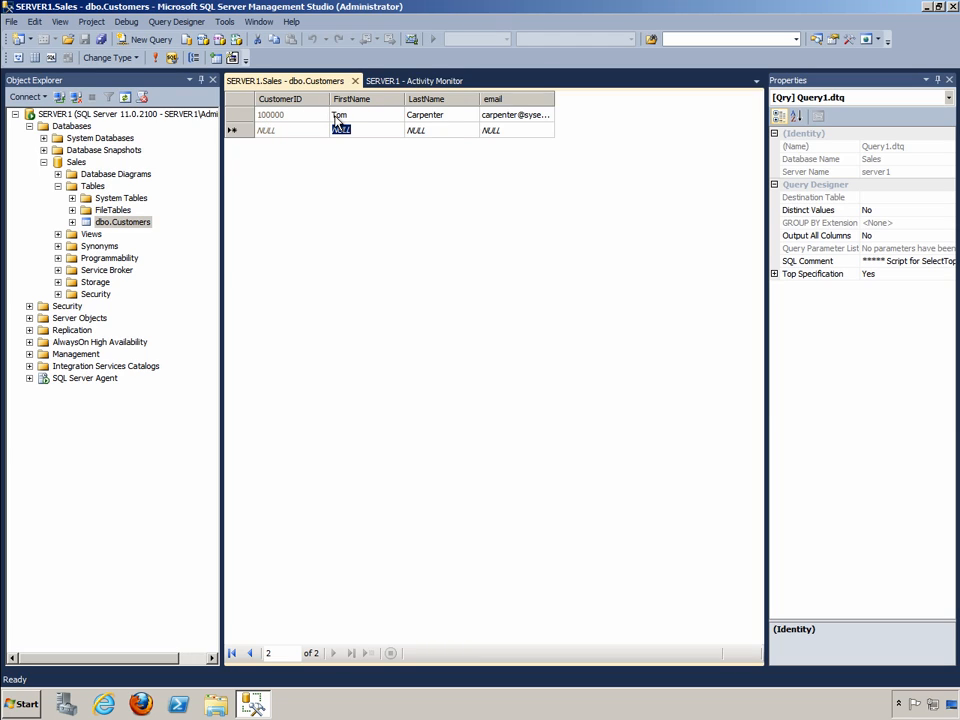
{"action": "key", "text": "Tab"}
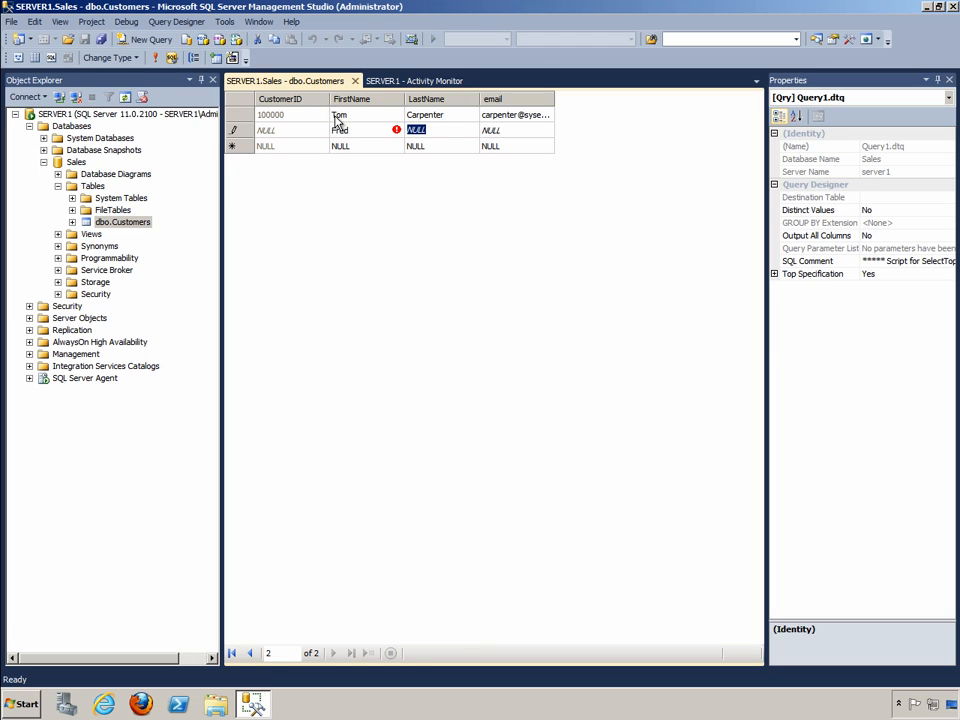
{"action": "key", "text": "Tab"}
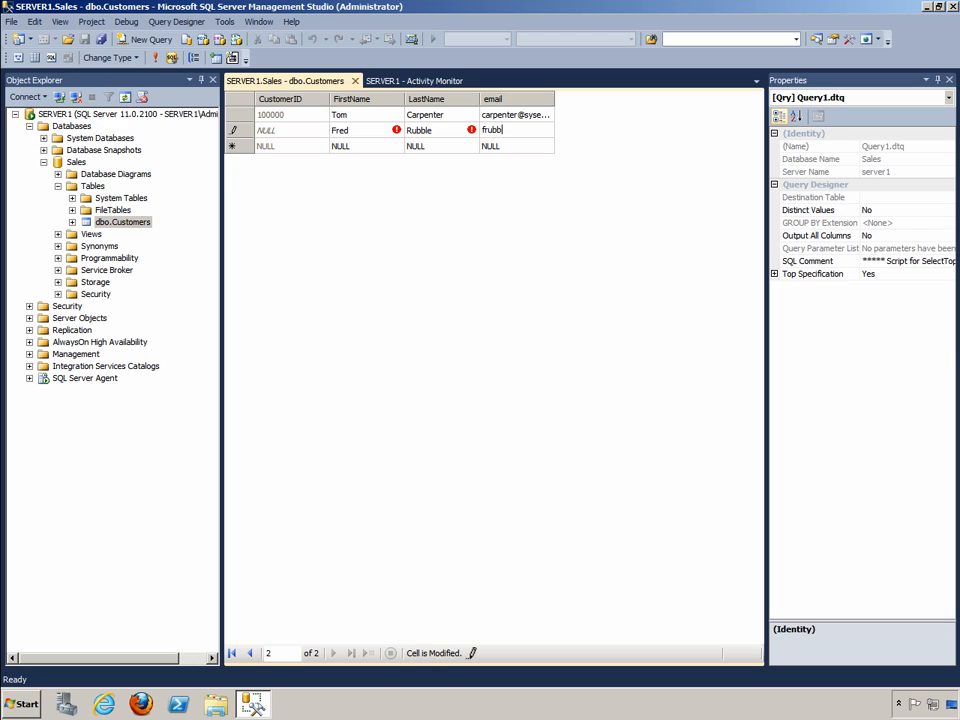
{"action": "key", "text": "Tab"}
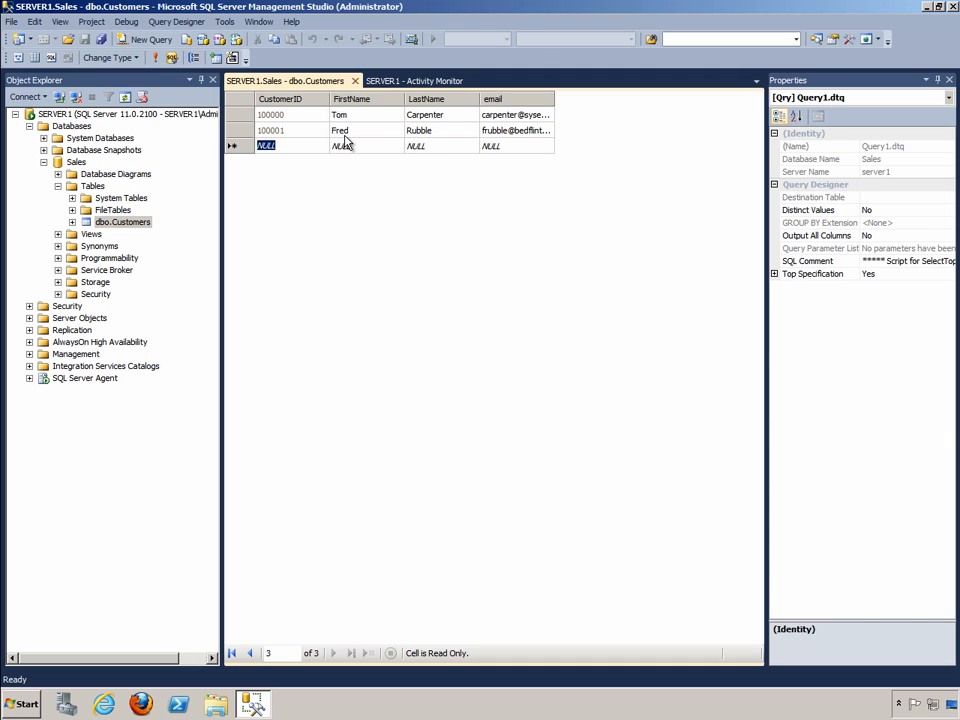
{"action": "left_click", "coordinate": [355, 81]}
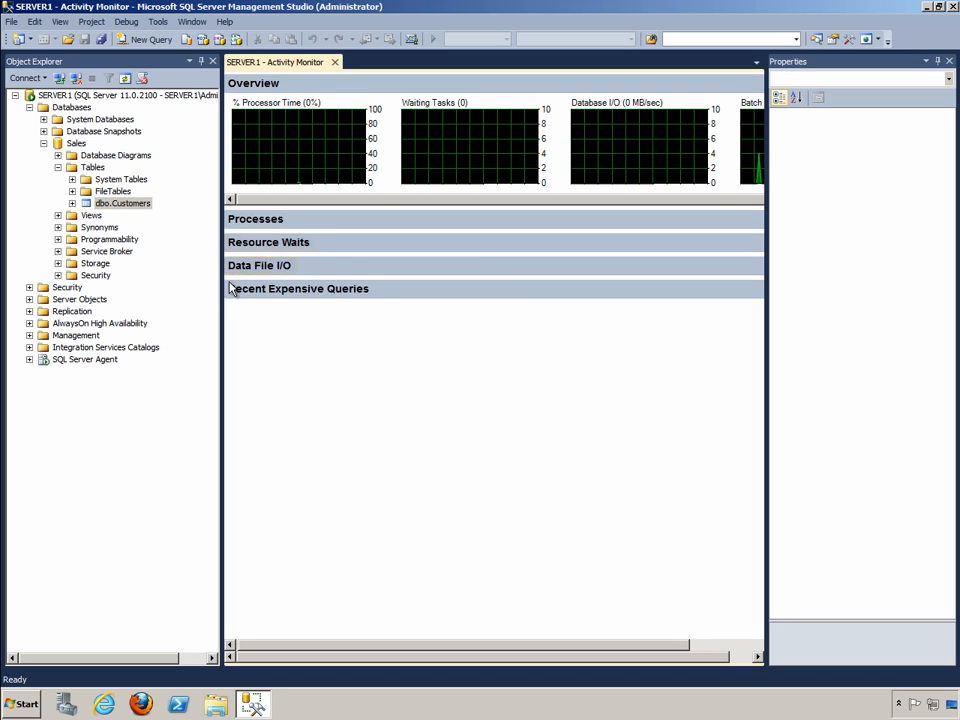
- Query the top 1000 rows of dbo.Customers to review the stored records, and close the query
{"action": "right_click", "coordinate": [141, 205]}
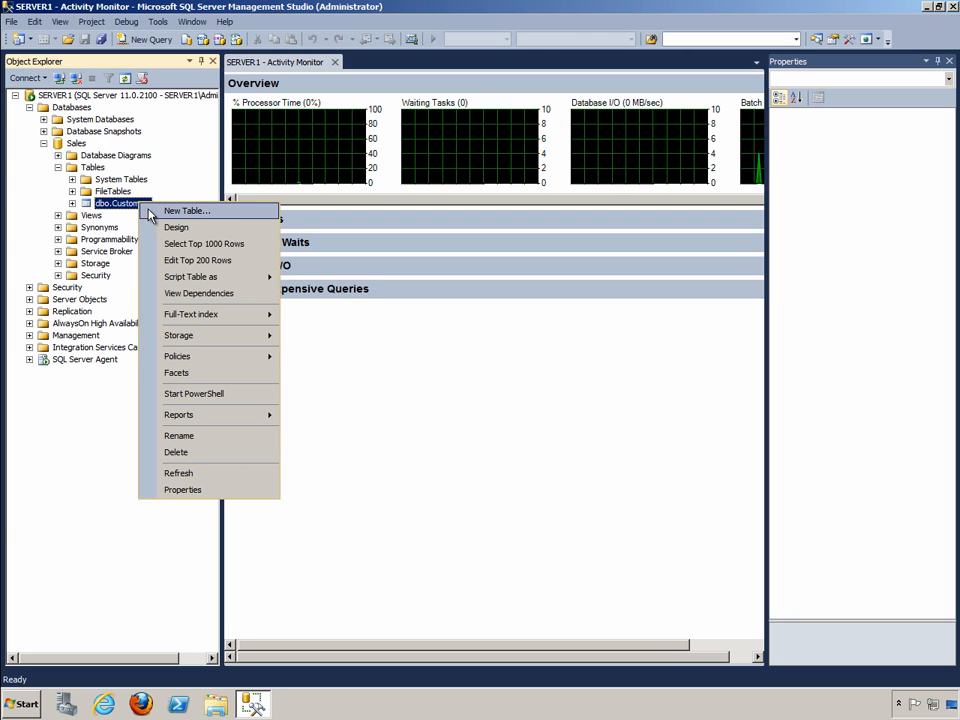
{"action": "left_click", "coordinate": [190, 244]}
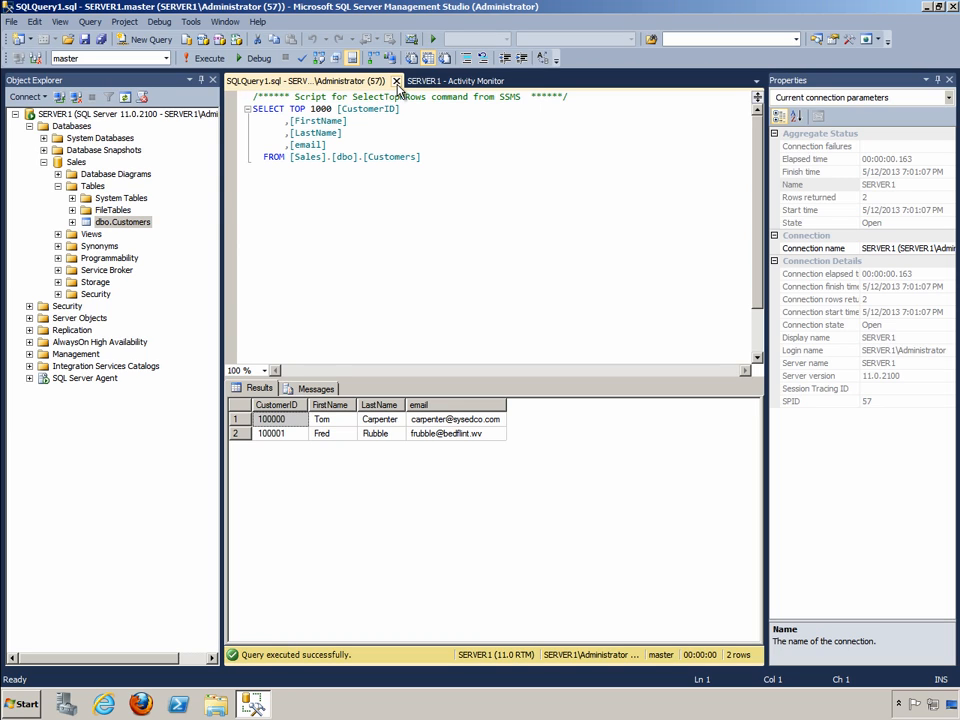
{"action": "left_click", "coordinate": [396, 81]}
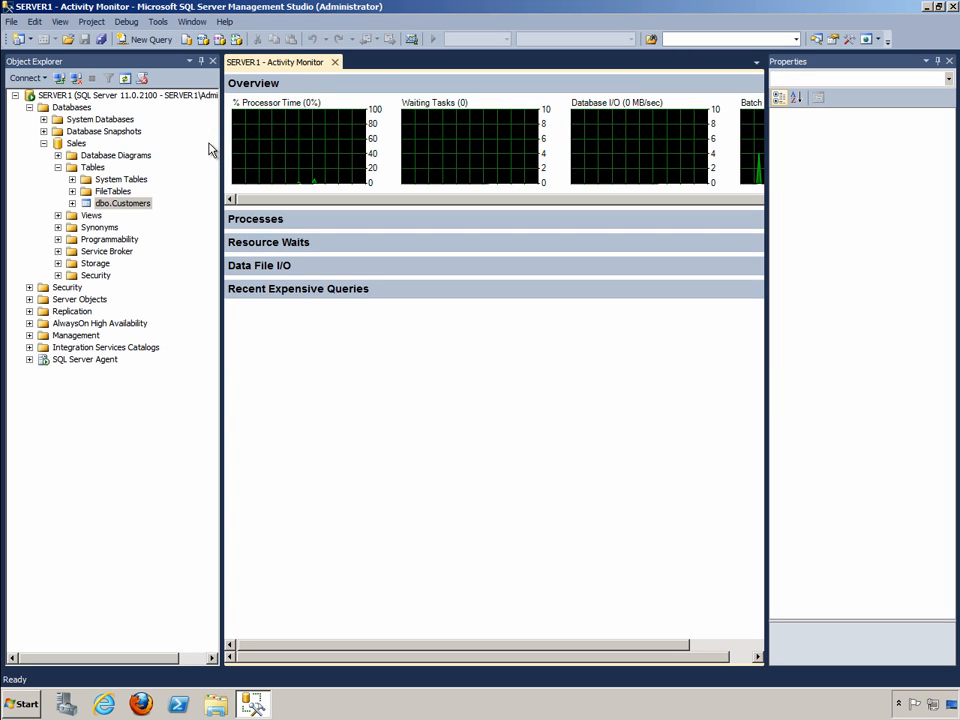
- Start designing another new table in the Sales database
{"action": "right_click", "coordinate": [101, 170]}
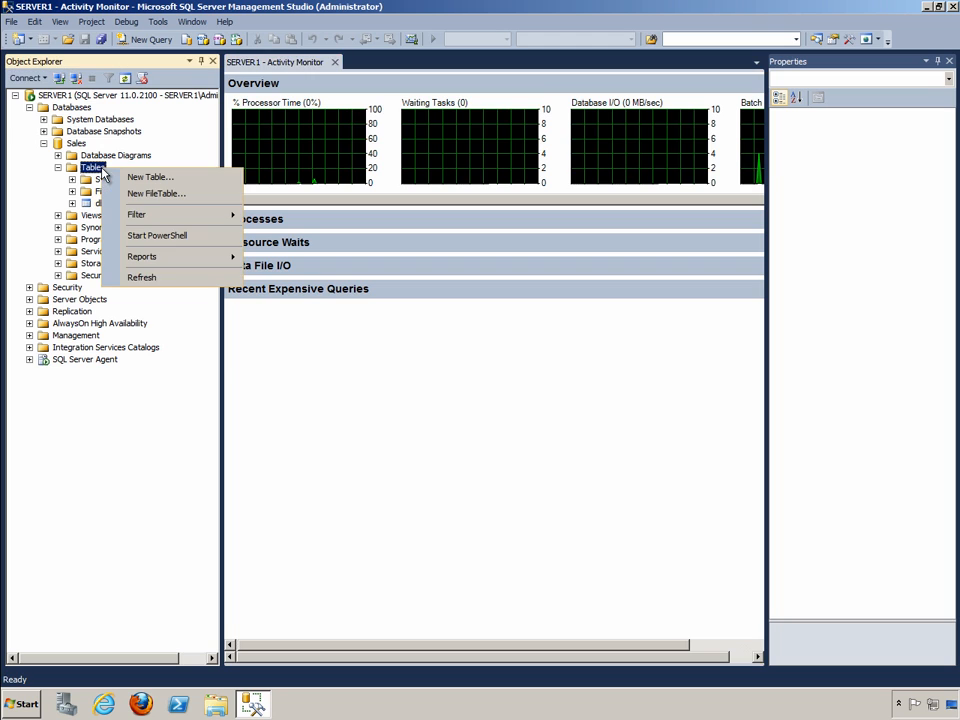
{"action": "left_click", "coordinate": [124, 178]}
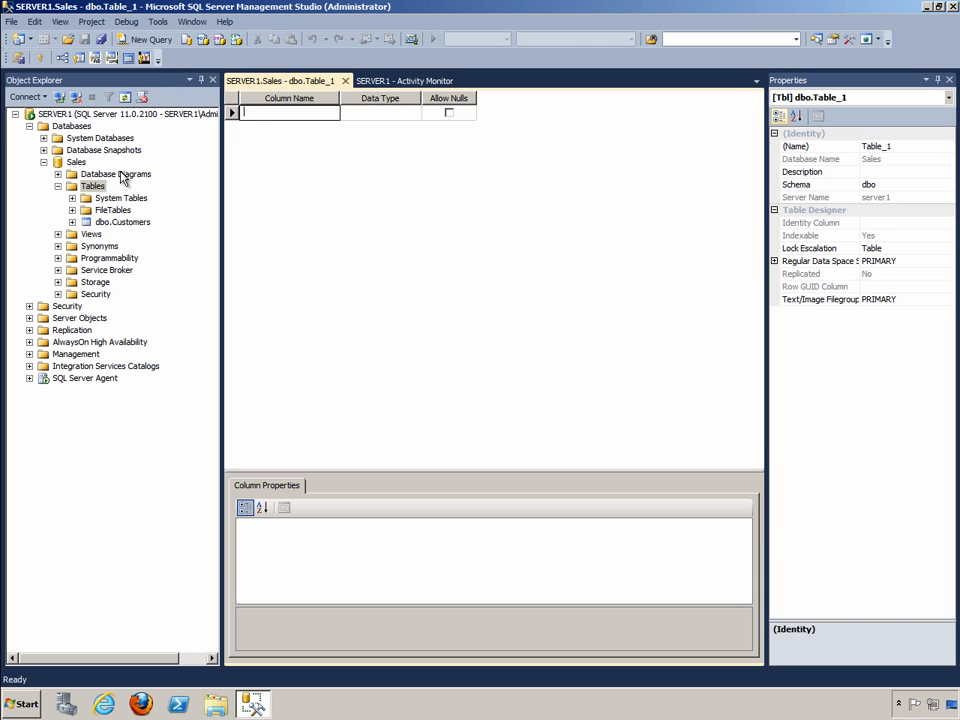